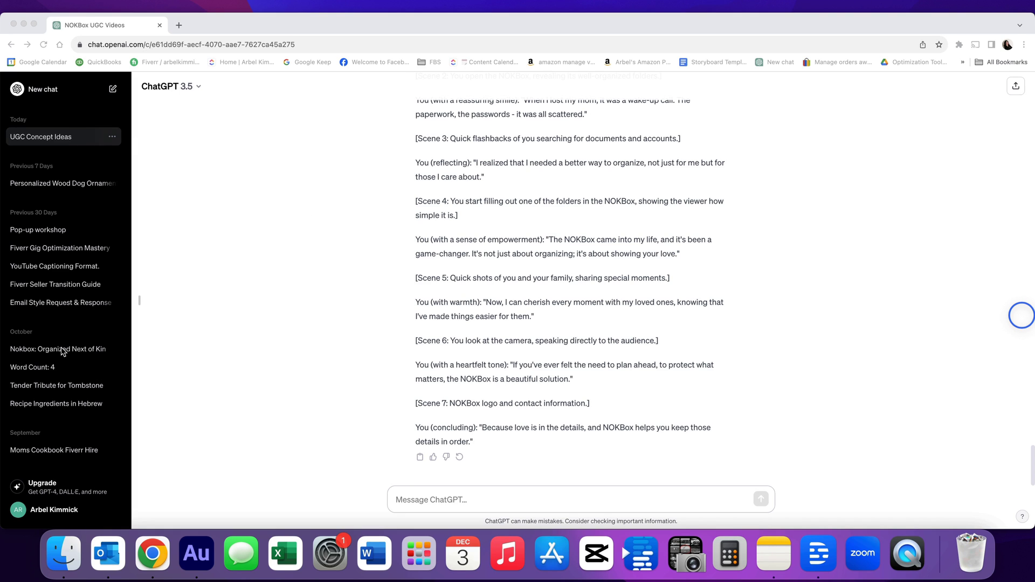
- Start a new empty ChatGPT chat, leaving the NOKBox UGC script conversation
click(31, 91)
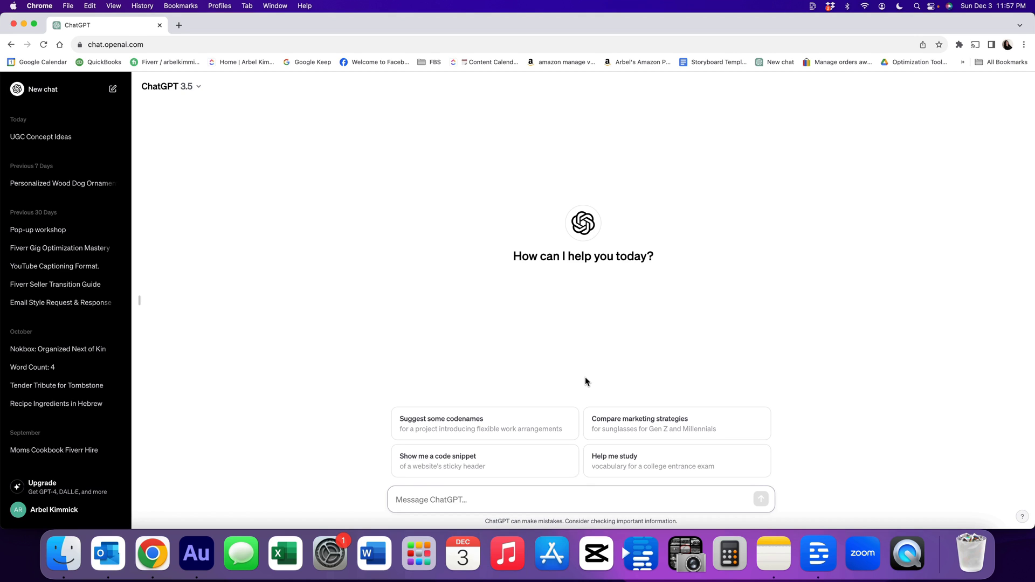
click(1018, 317)
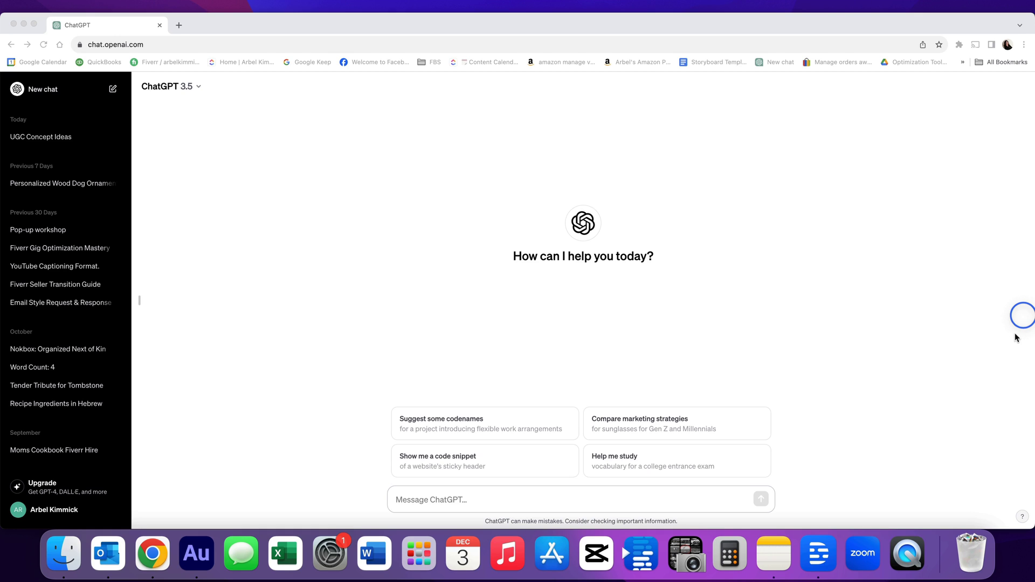
- Ask ChatGPT to act as your marketing director and say what information it needs for UGC concepts
click(485, 499)
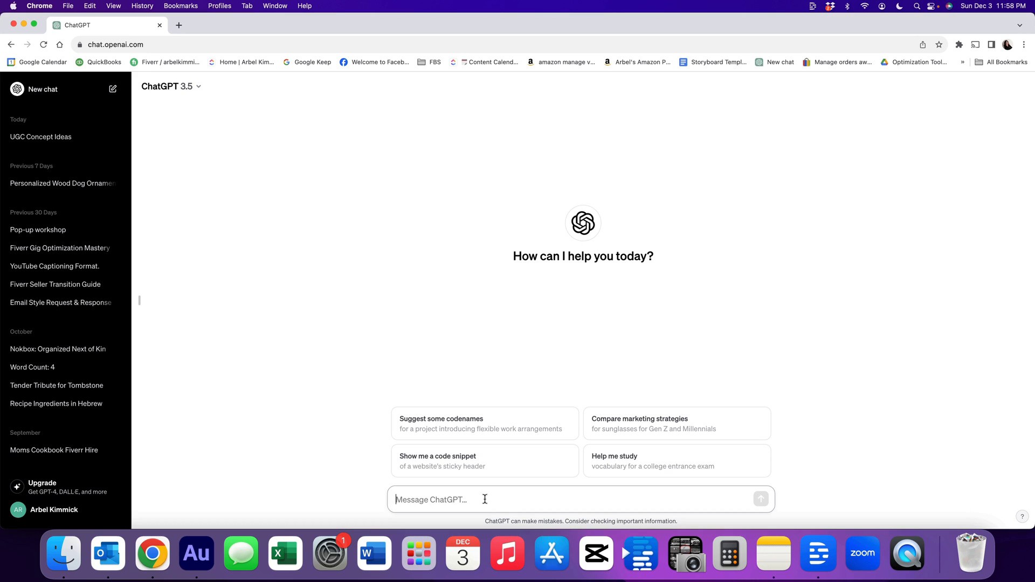
text(You are going to act as my marketing direction and h)
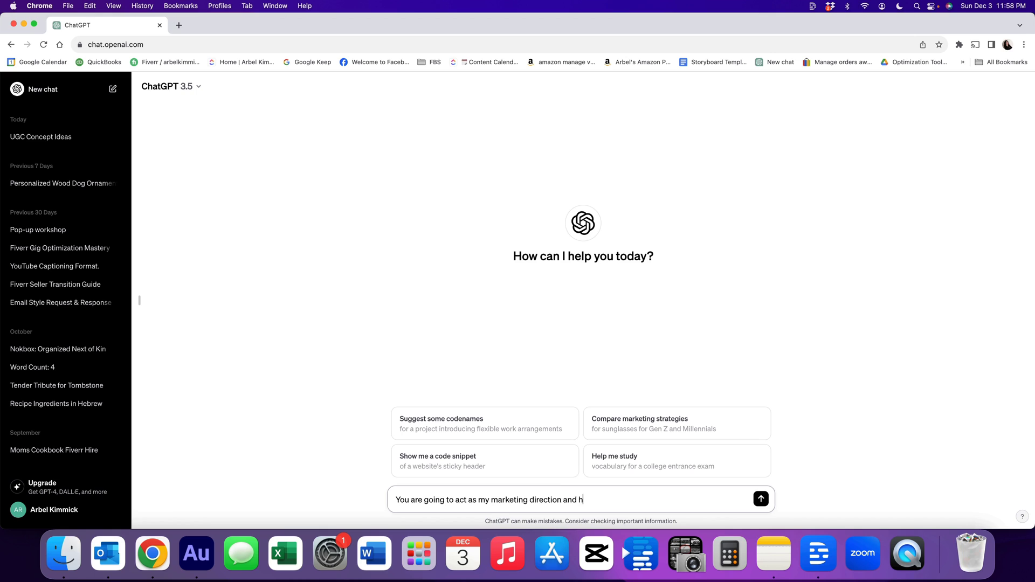
text(elp me come up with concept i)
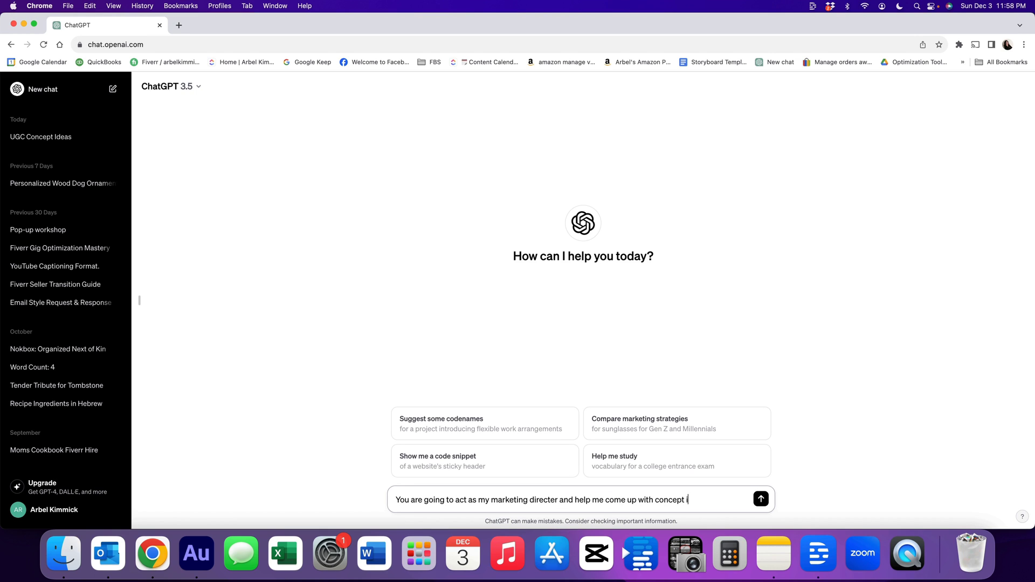
text(deas for UGC  Ask me)
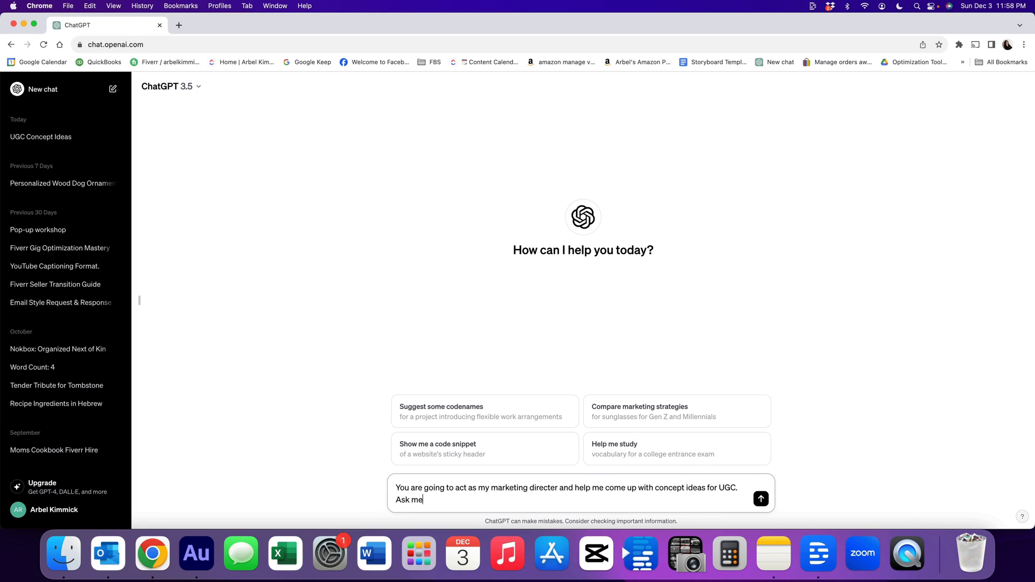
text( what information you need from me in order t)
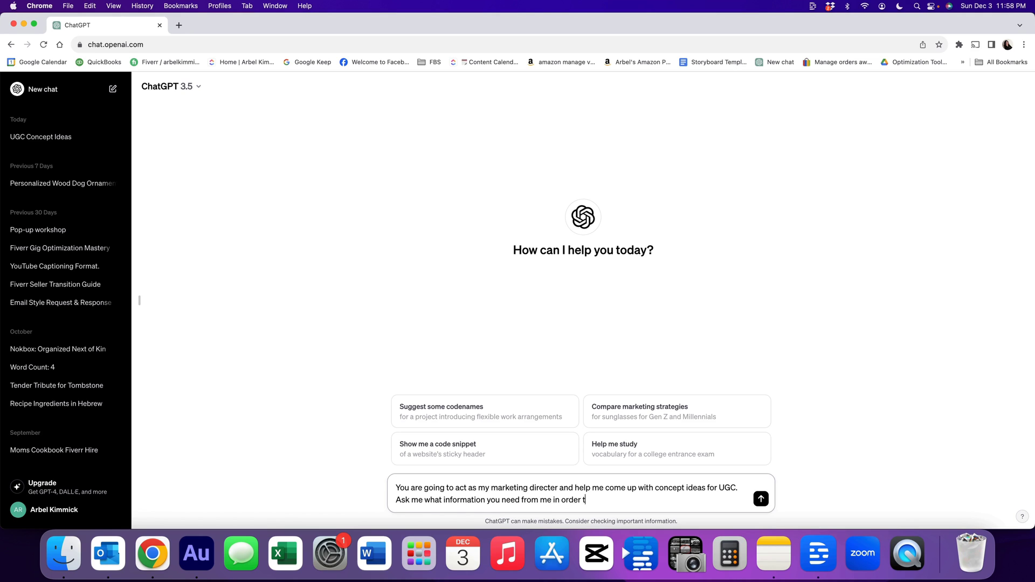
text(o complete this task accurately.)
key(Return)
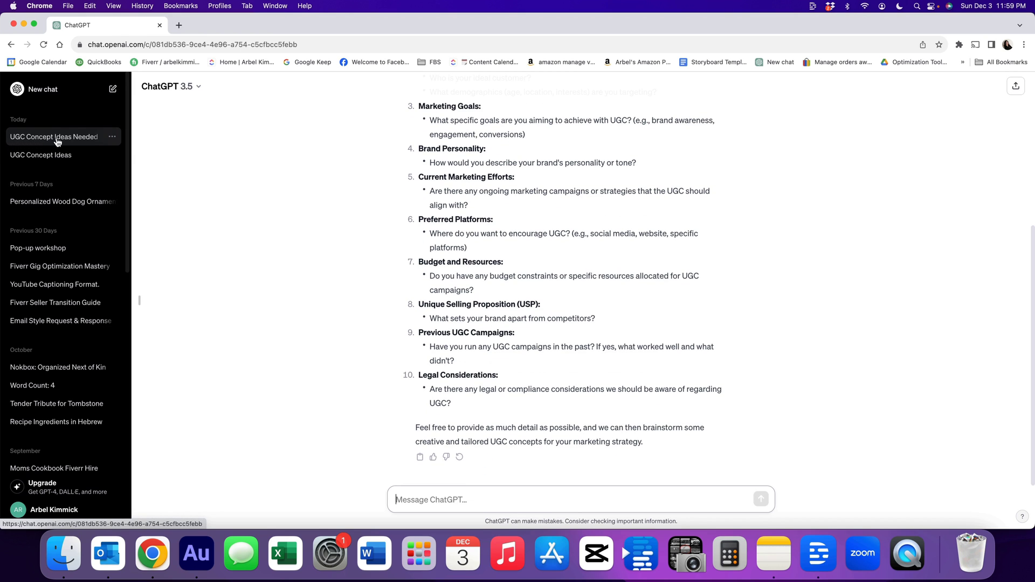
- Rename the new chat to 'Marketing Director'
scroll(478, 232, up, 5)
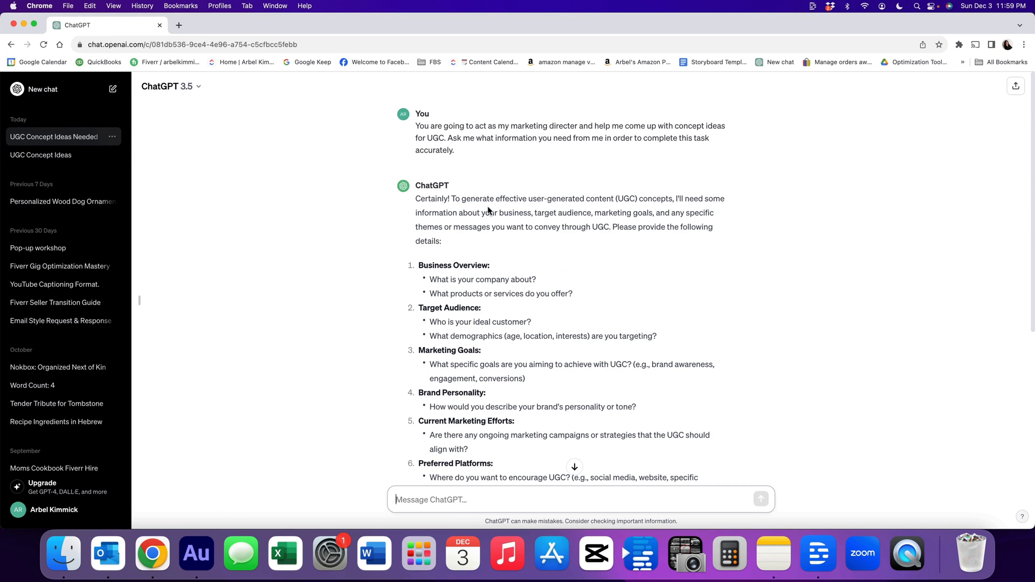
click(112, 137)
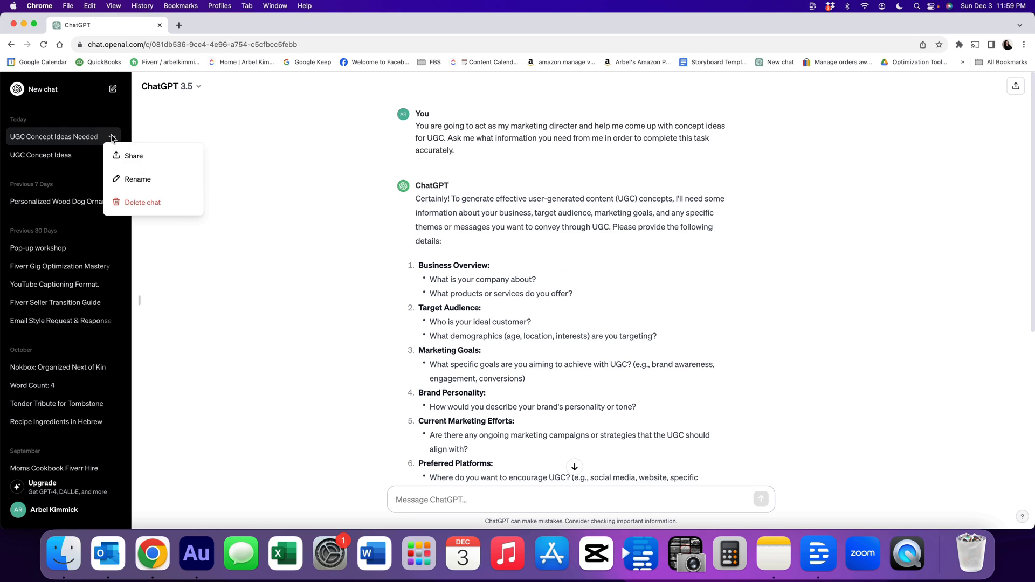
click(131, 179)
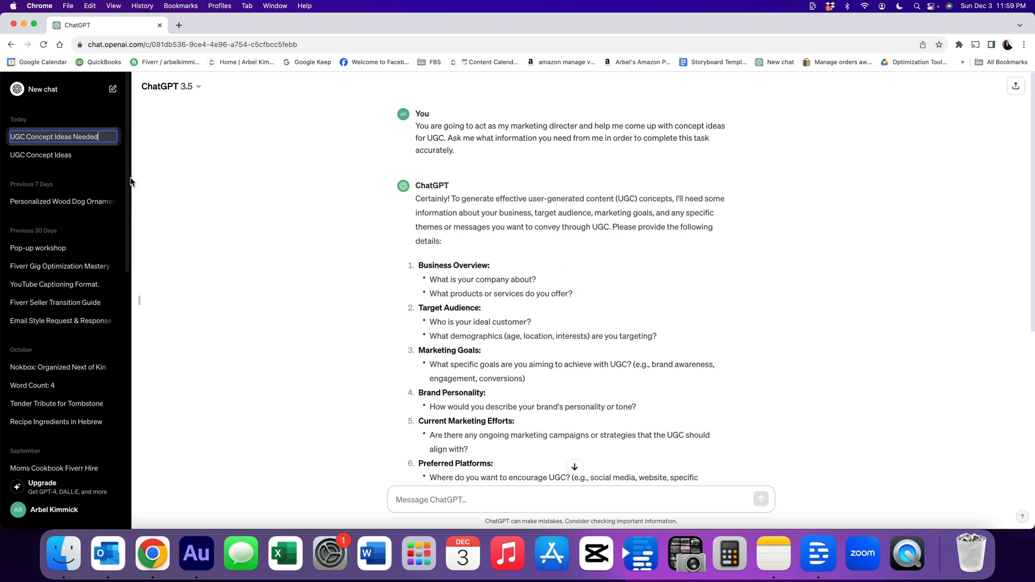
text(Marketing Director)
key(Return)
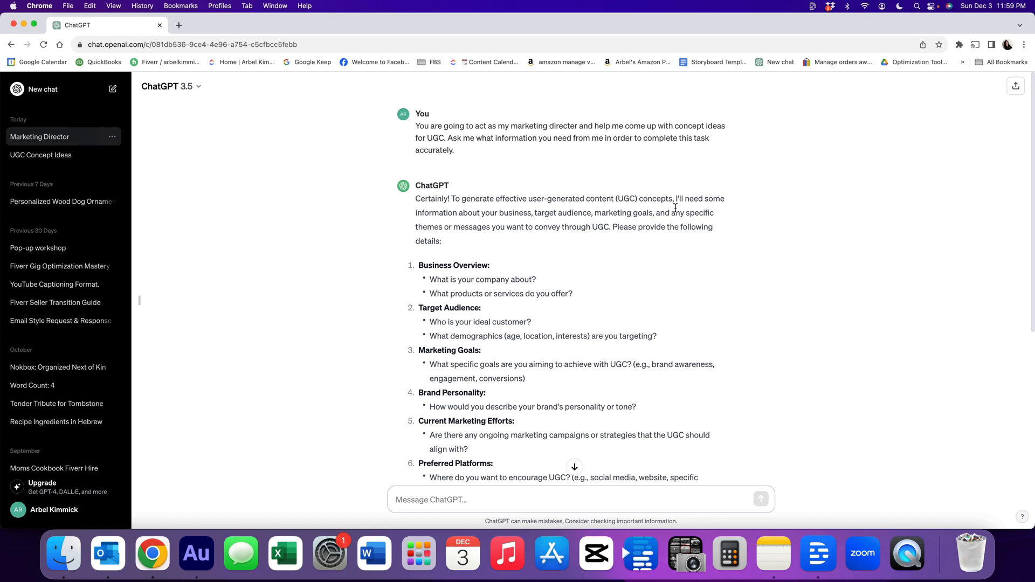
- Read through ChatGPT's ten question categories down to Legal Considerations
scroll(526, 234, down, 2)
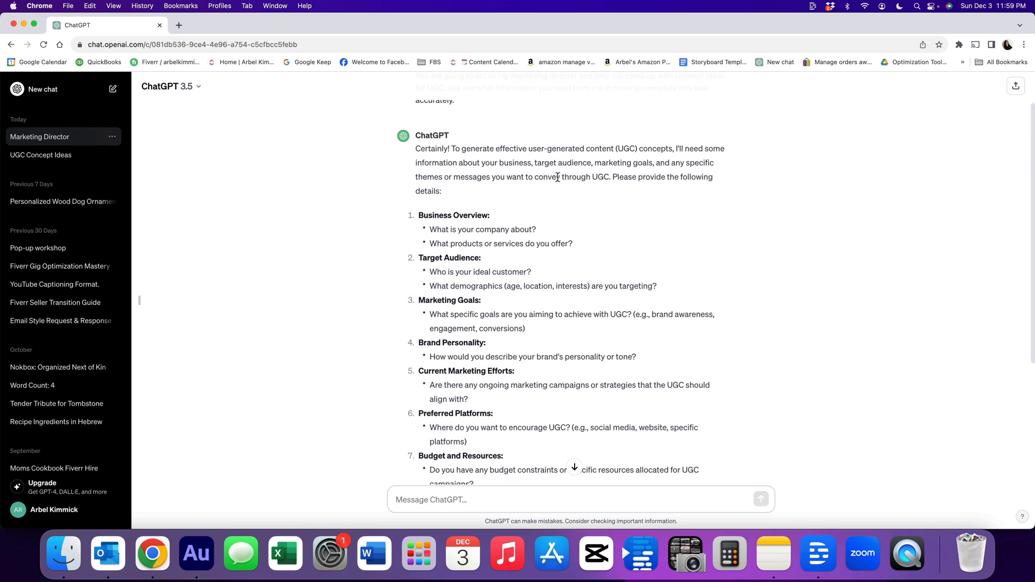
scroll(563, 178, down, 3)
scroll(562, 179, down, 5)
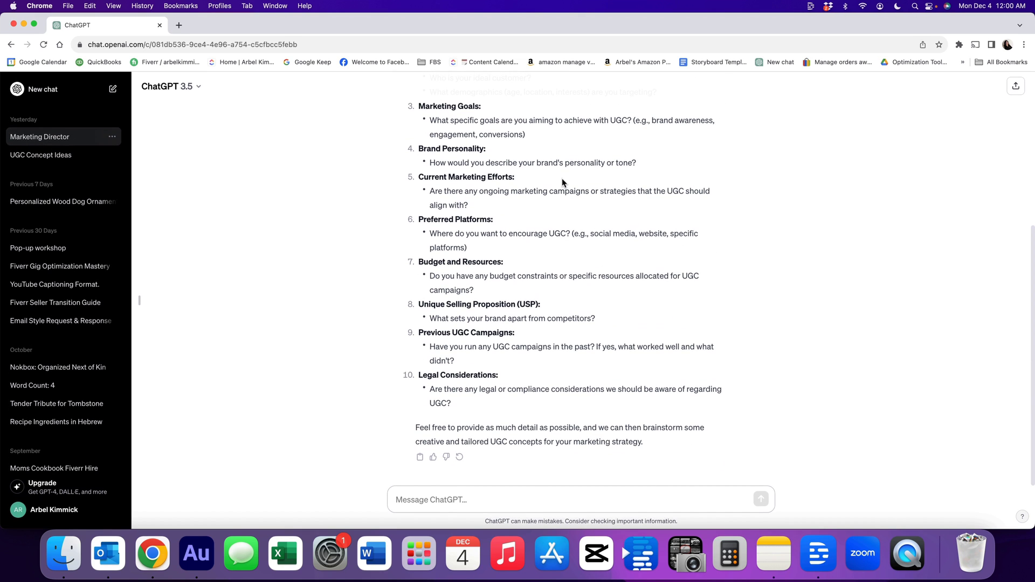
- Request a 30-second UGC video concept for a phone case with superior protection
click(534, 499)
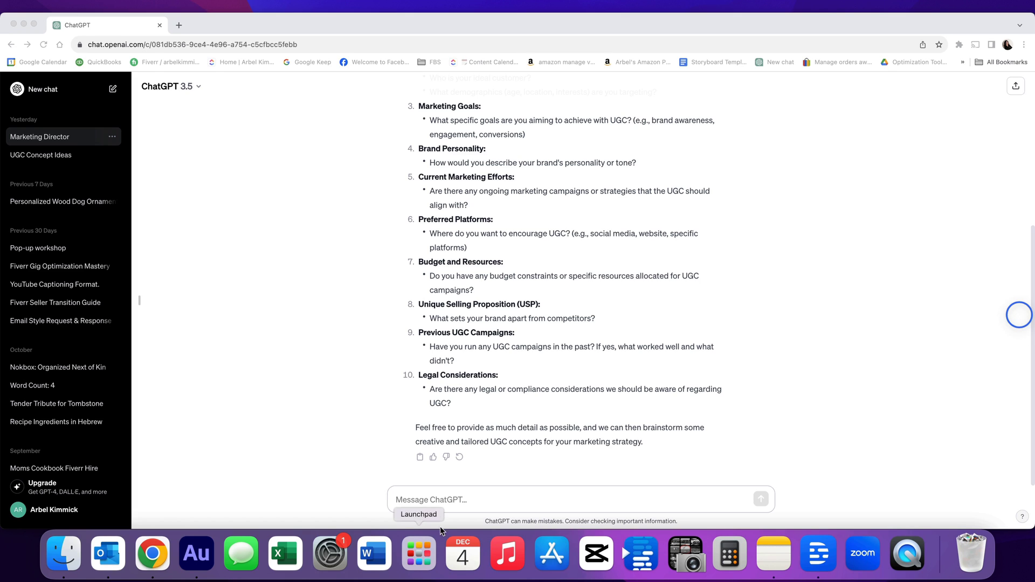
click(458, 498)
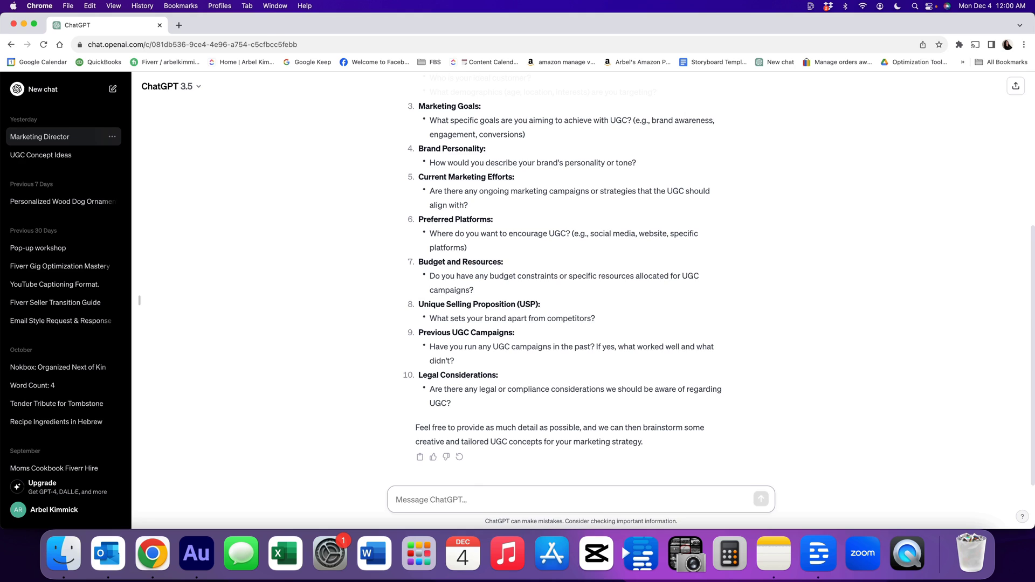
text(Draft me a 30 second UGC video conc)
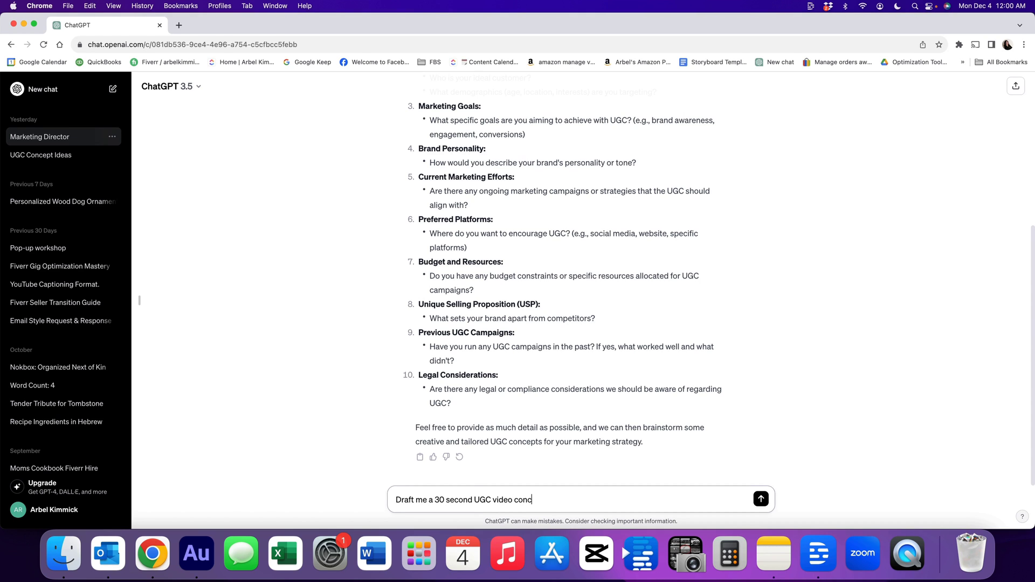
text(ept for a phone case that has superior pro)
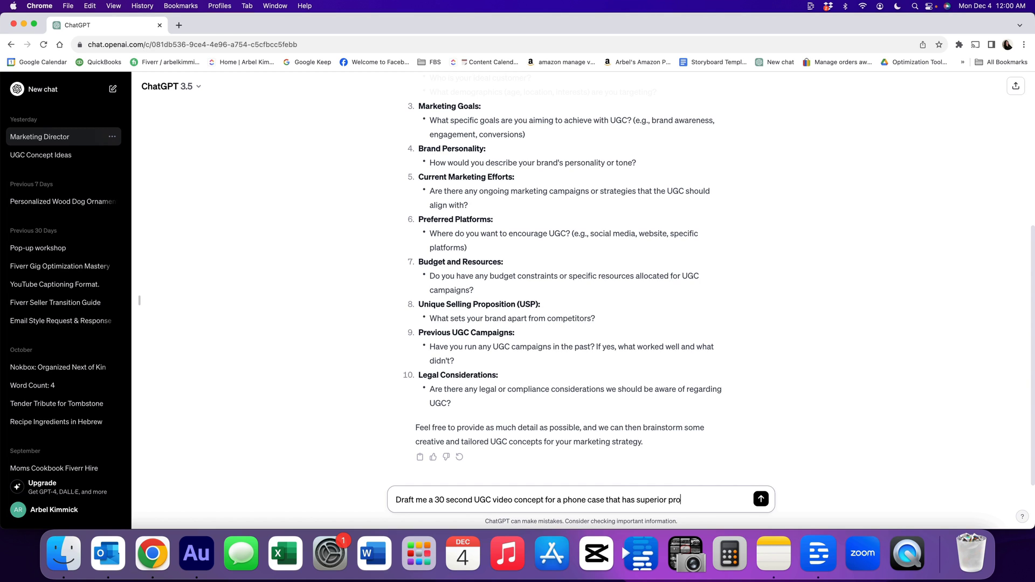
text(tection, multiple c)
text(ptions to choose from and appeal)
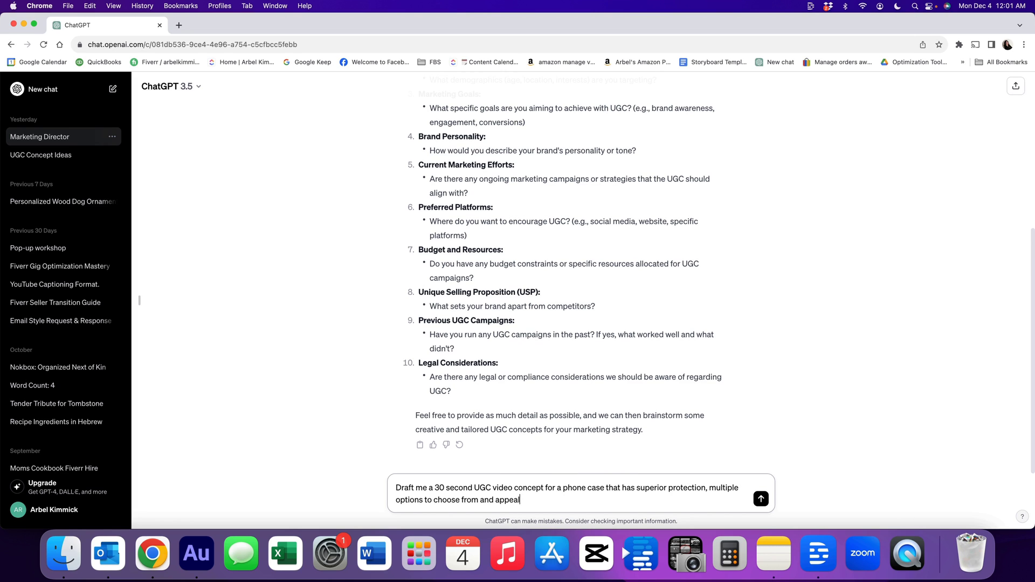
text(s to a younger audience.)
key(Return)
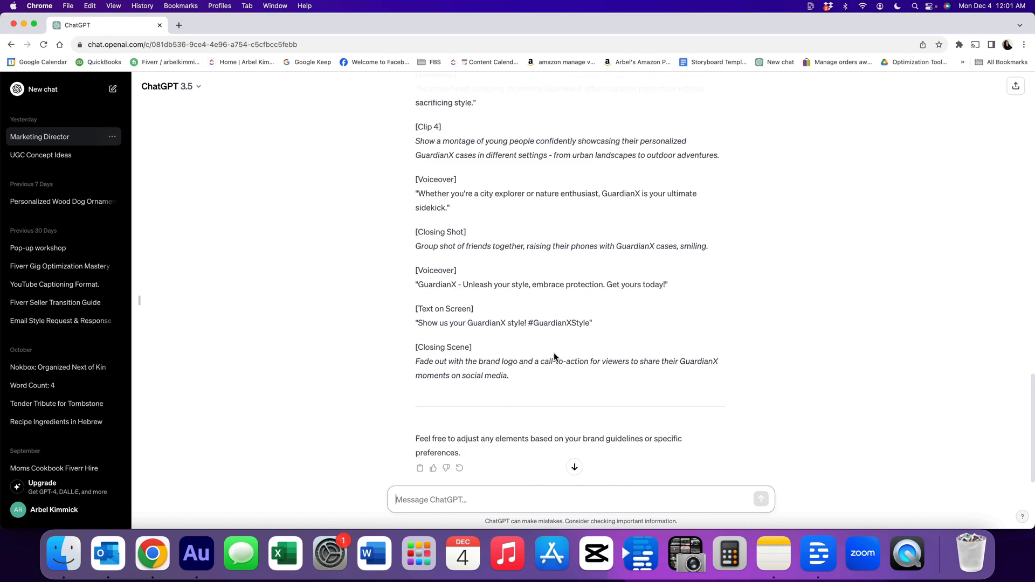
- Ask ChatGPT to modify the GuardianX concept to include only yourself and no other actors
scroll(555, 352, up, 15)
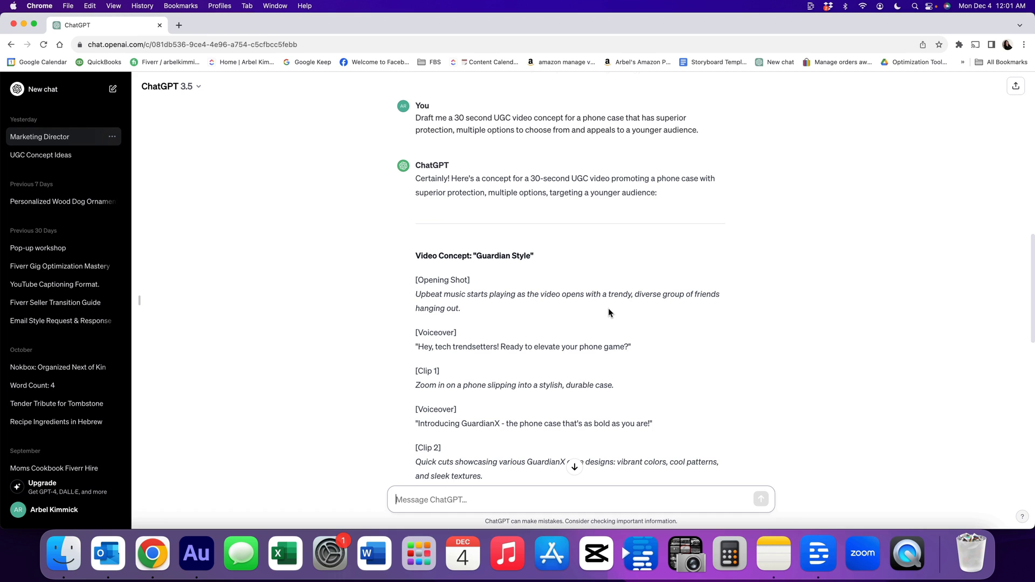
scroll(613, 309, down, 2)
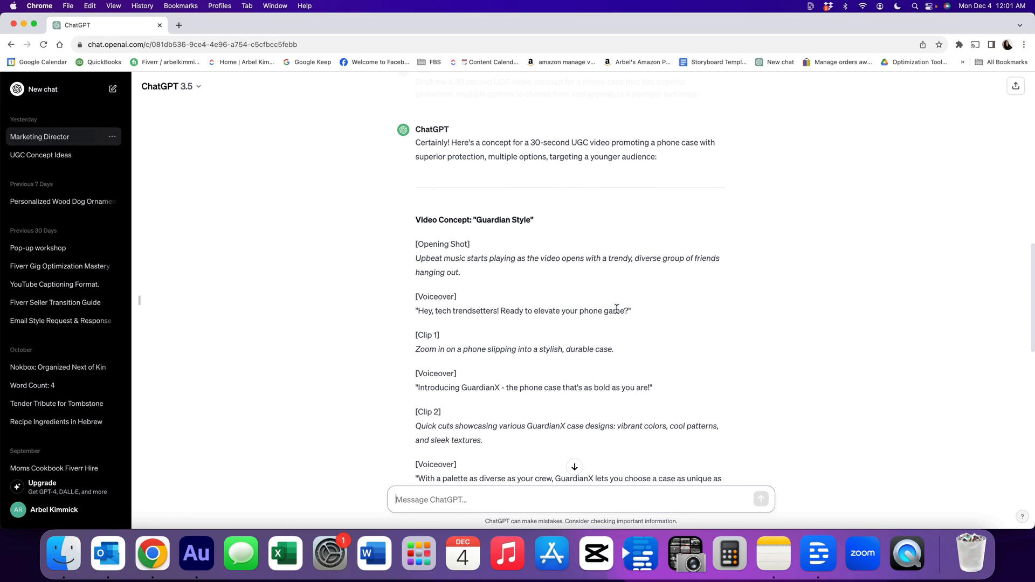
scroll(540, 384, down, 10)
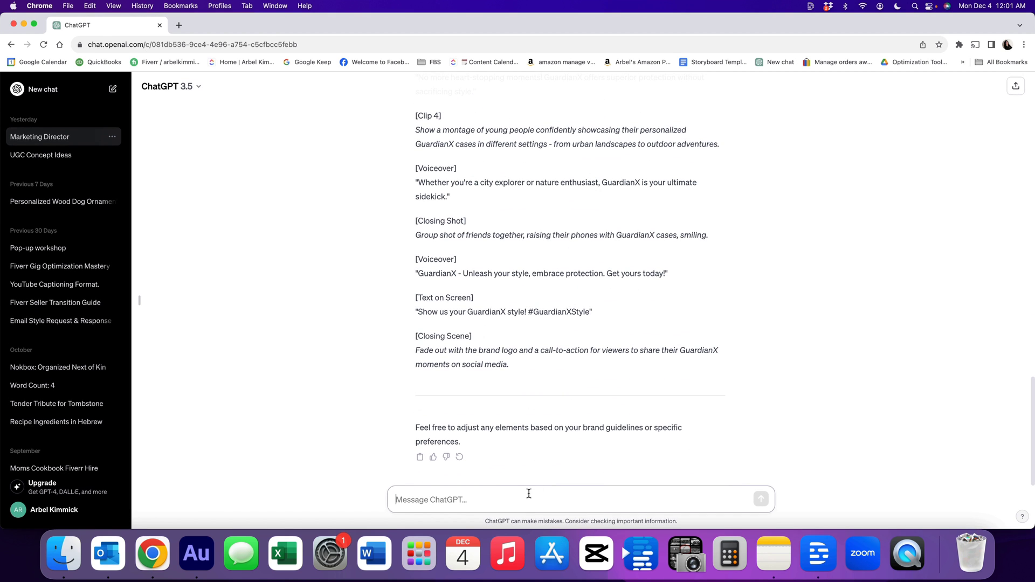
text(modify the concept to only include myself a)
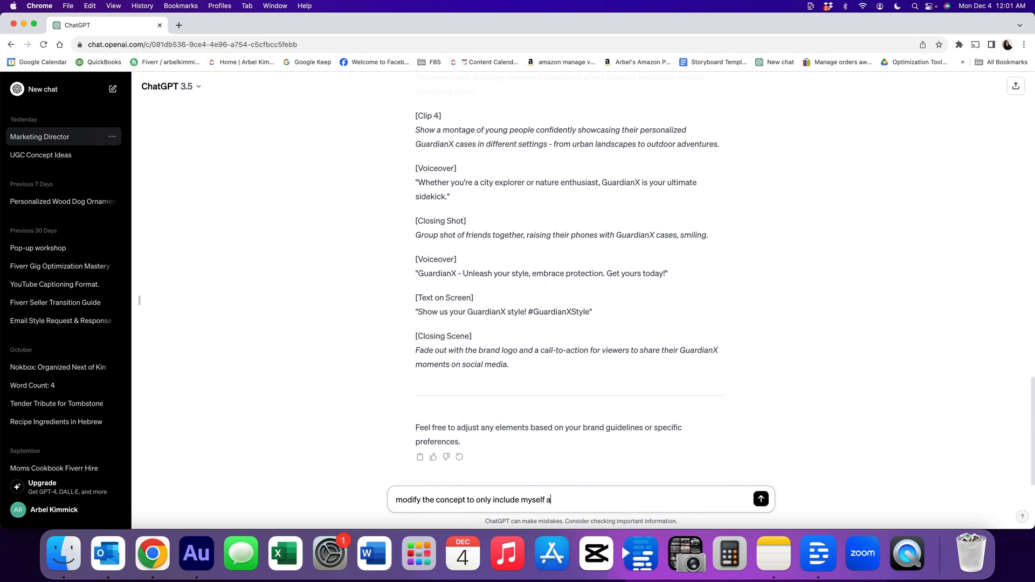
text(nd no other actors)
key(Return)
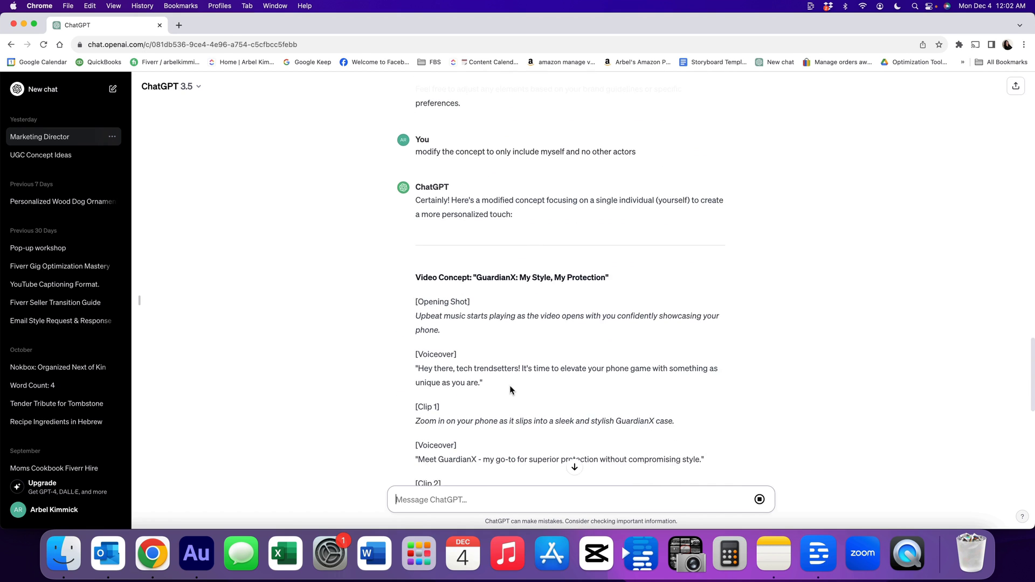
scroll(508, 386, up, 1)
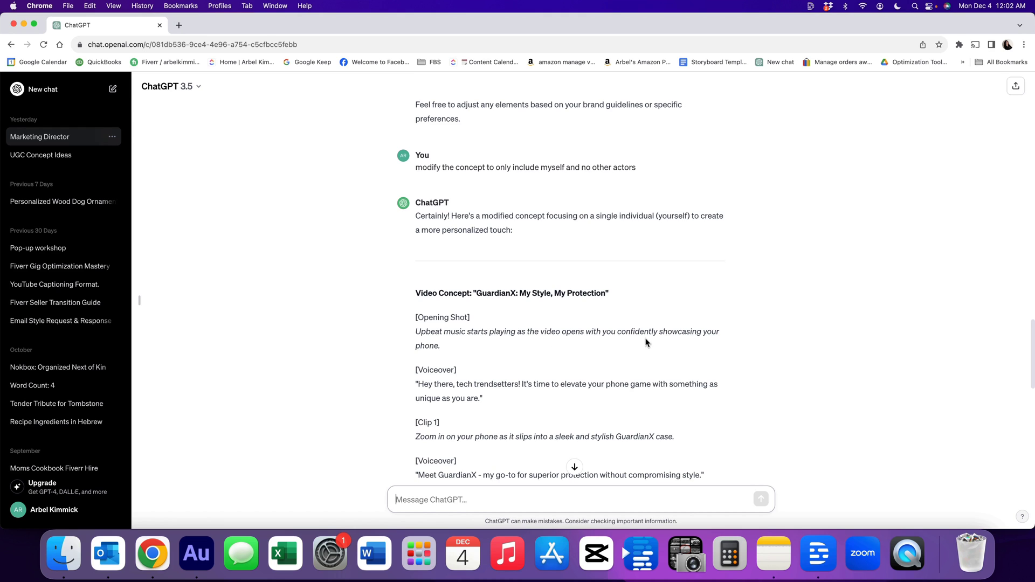
scroll(479, 342, down, 2)
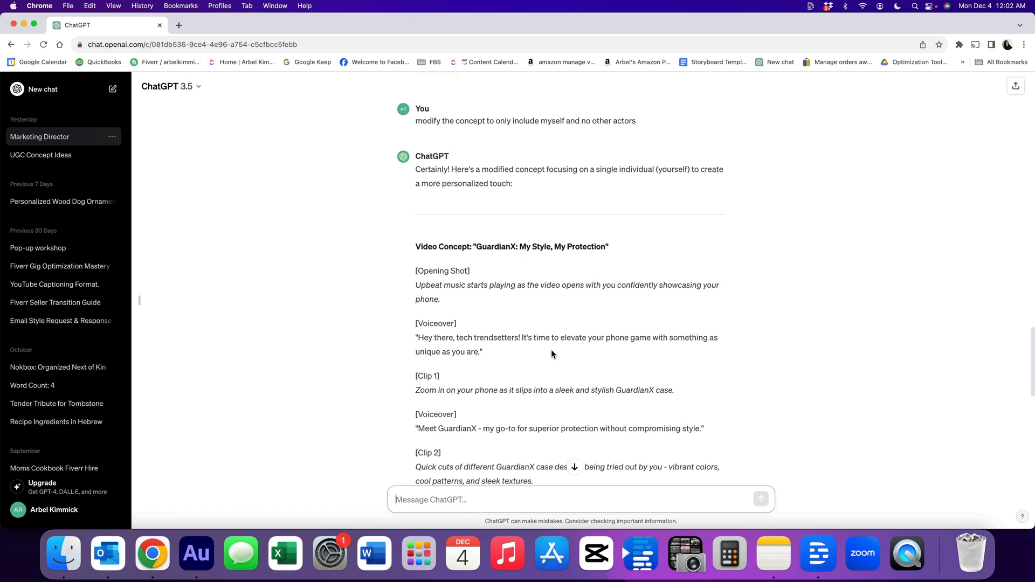
scroll(551, 353, down, 1)
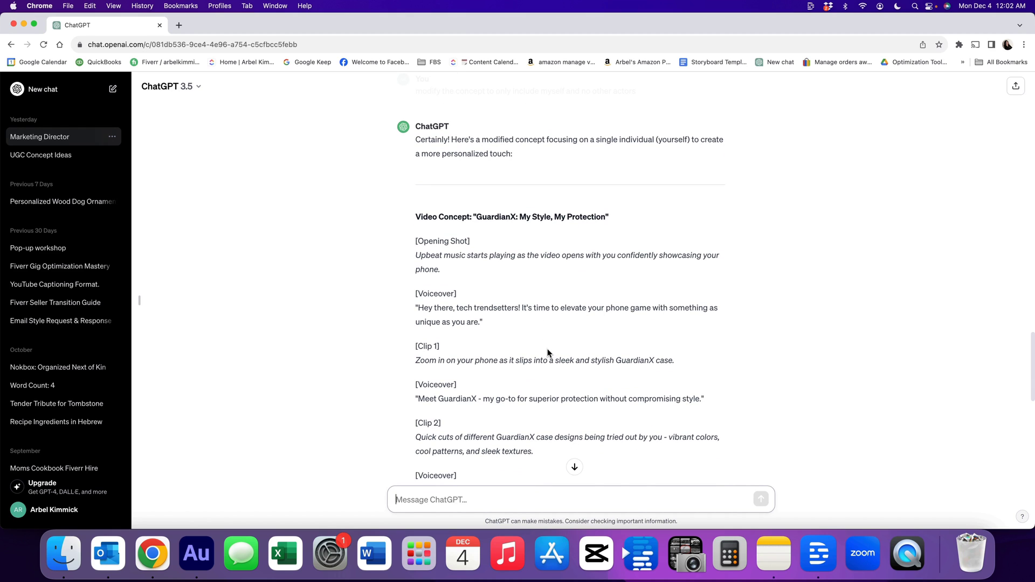
scroll(547, 353, down, 2)
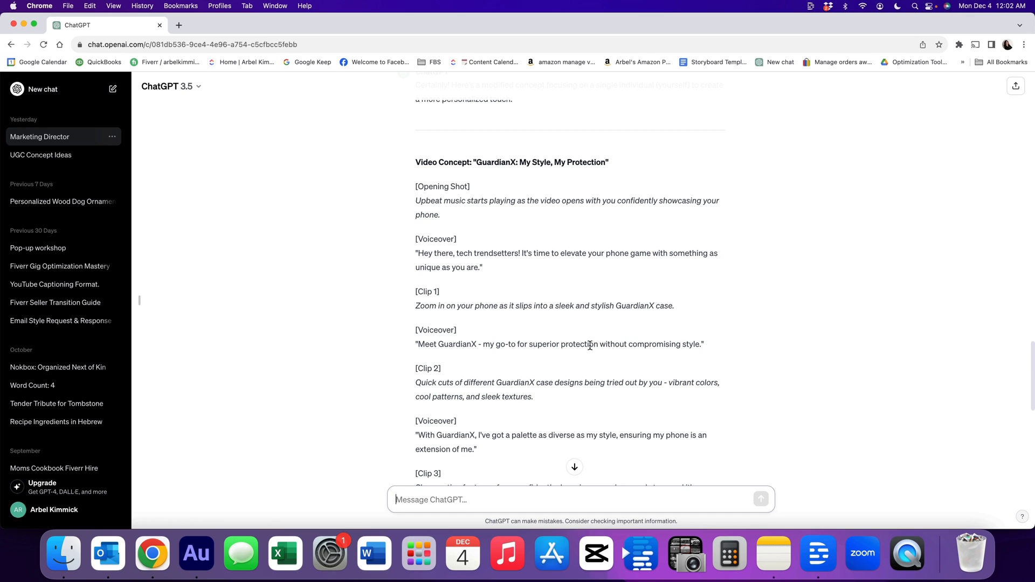
scroll(503, 378, down, 2)
scroll(503, 377, down, 6)
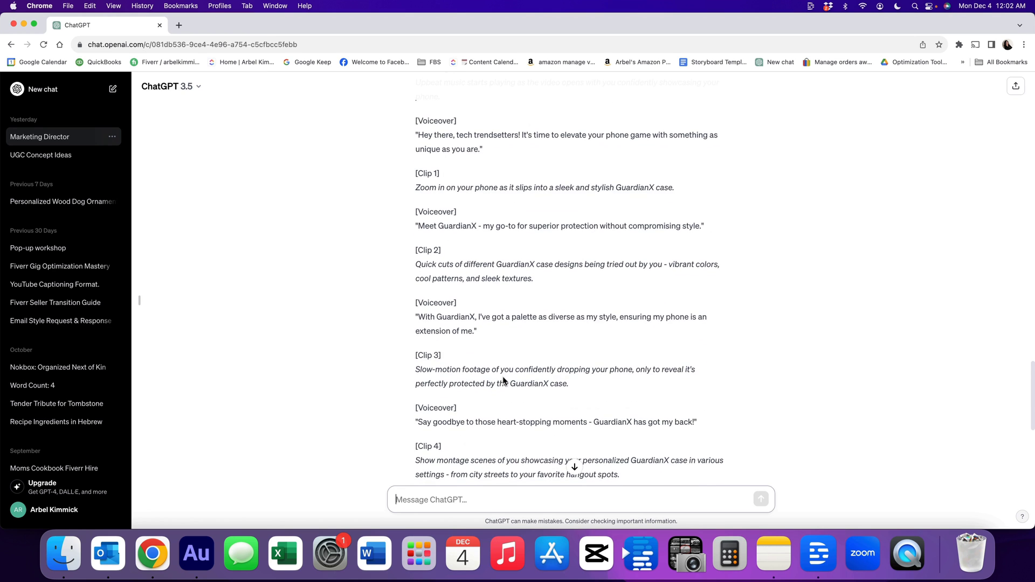
scroll(503, 376, down, 6)
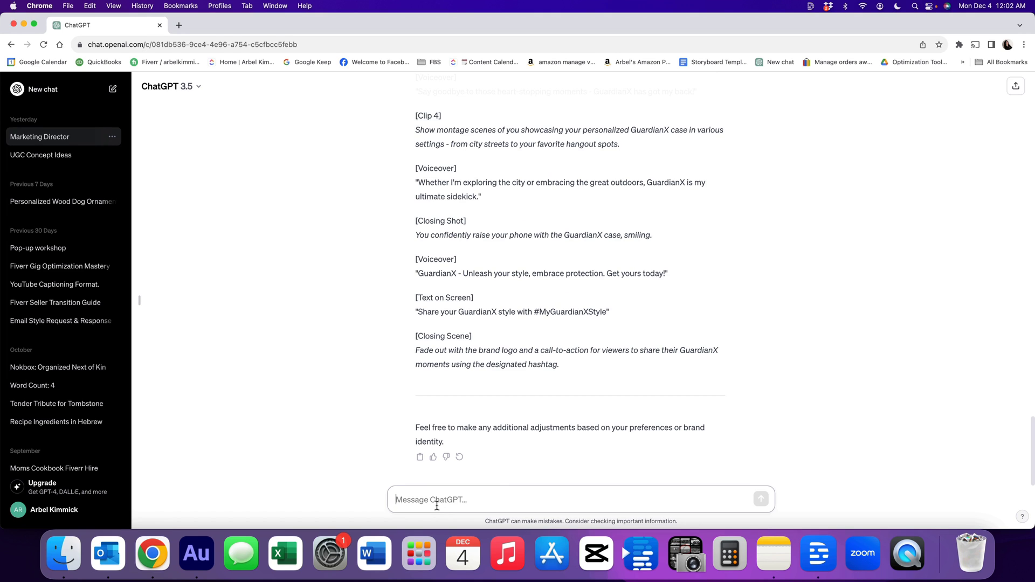
- Ask for a voiceover-and-B-roll-only version and review the 'GuardianX: Your Style, Your Shield' script
text(modify the concept to only have voiceover and broll)
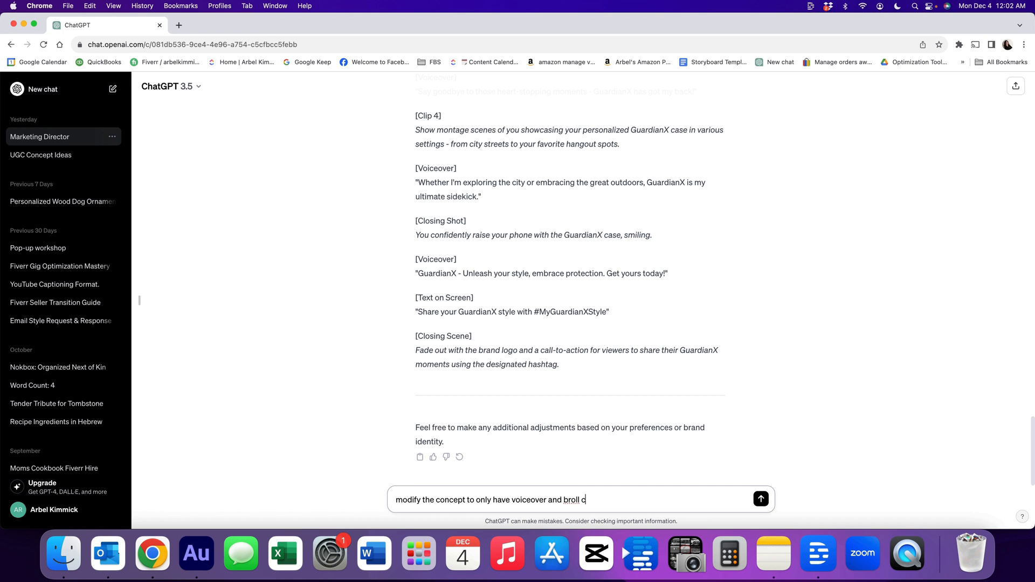
text( shots)
key(Return)
scroll(509, 360, up, 3)
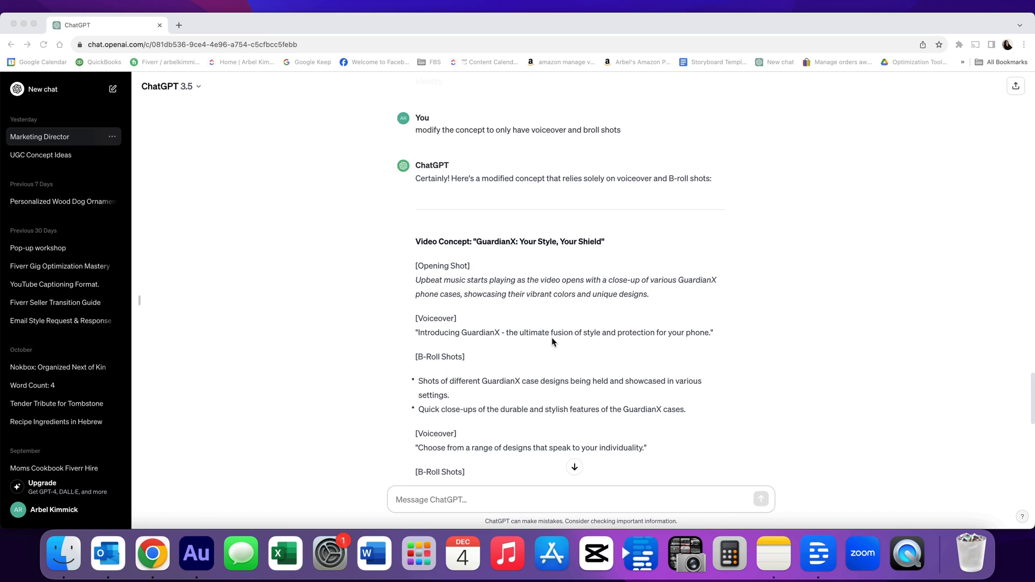
scroll(551, 339, down, 3)
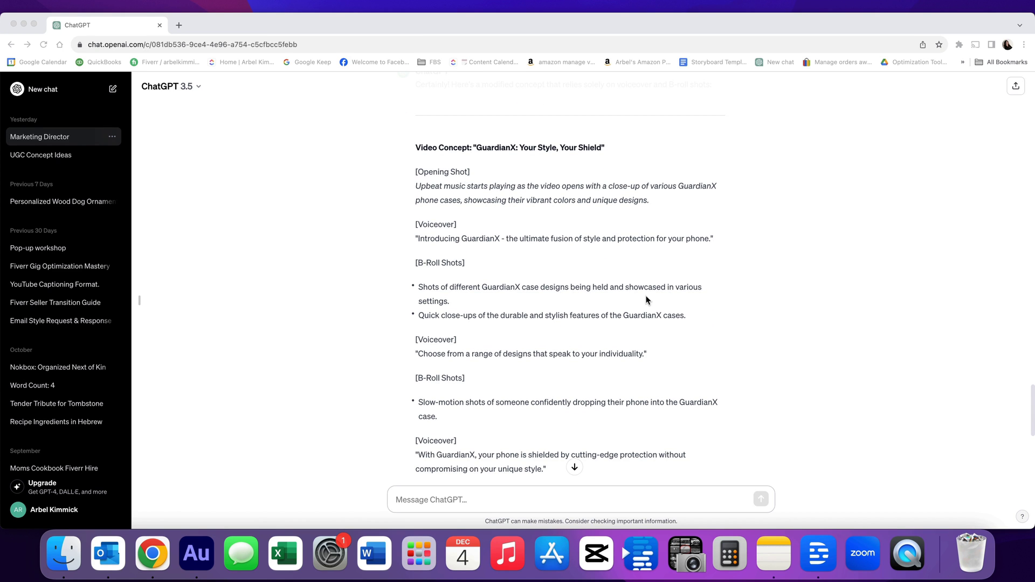
scroll(646, 300, down, 2)
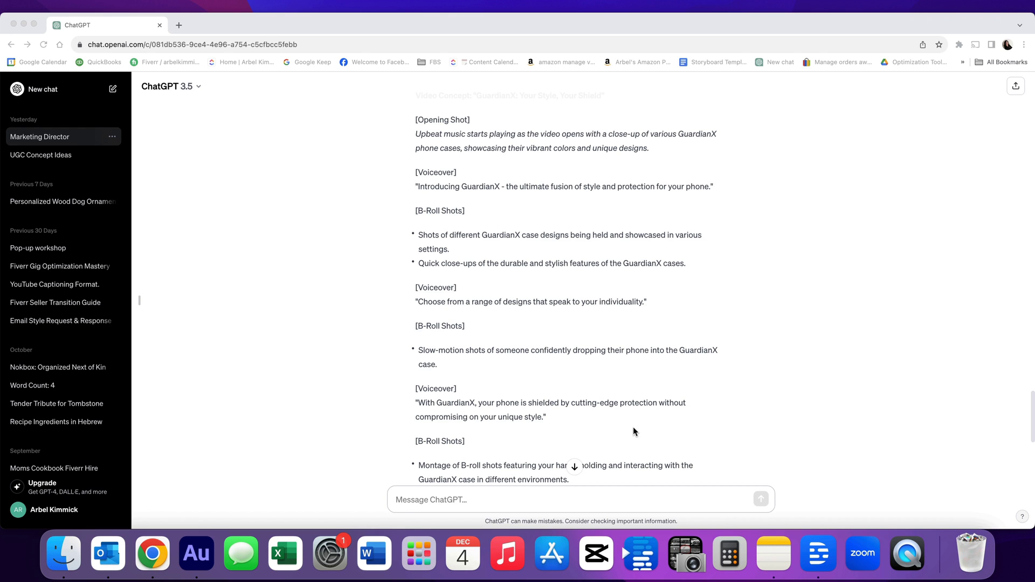
scroll(604, 391, down, 2)
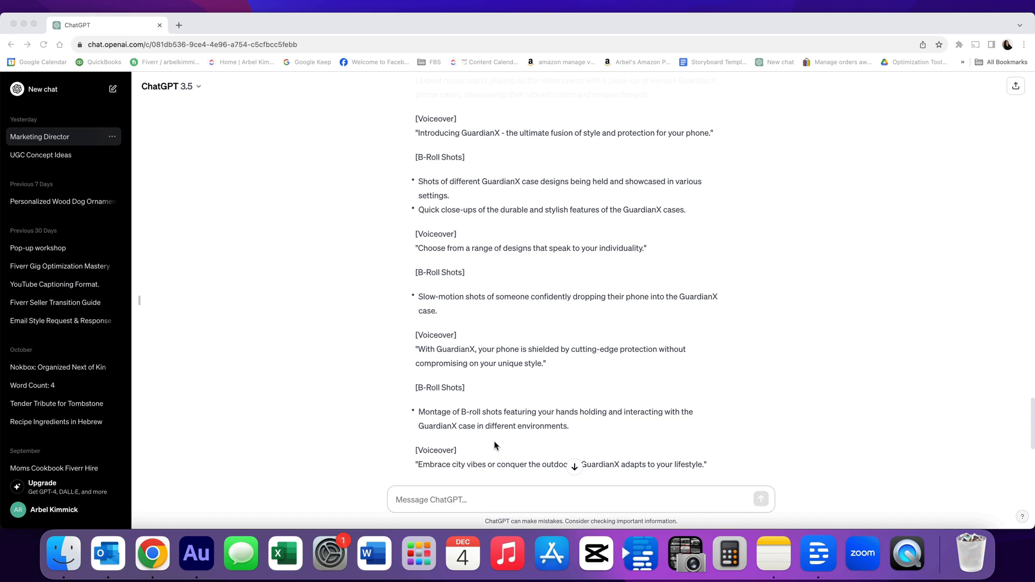
- Send a request for 5 unique hook ideas to captivate TikTok audiences, fixing the 'captivate' typo
click(464, 499)
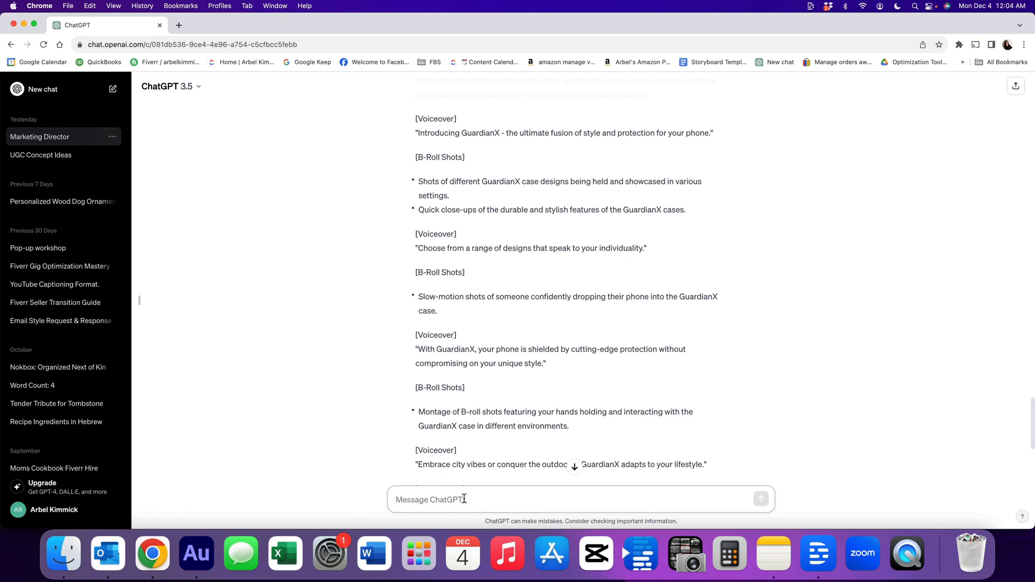
text(generate 5 unique hook ideas that will capitv)
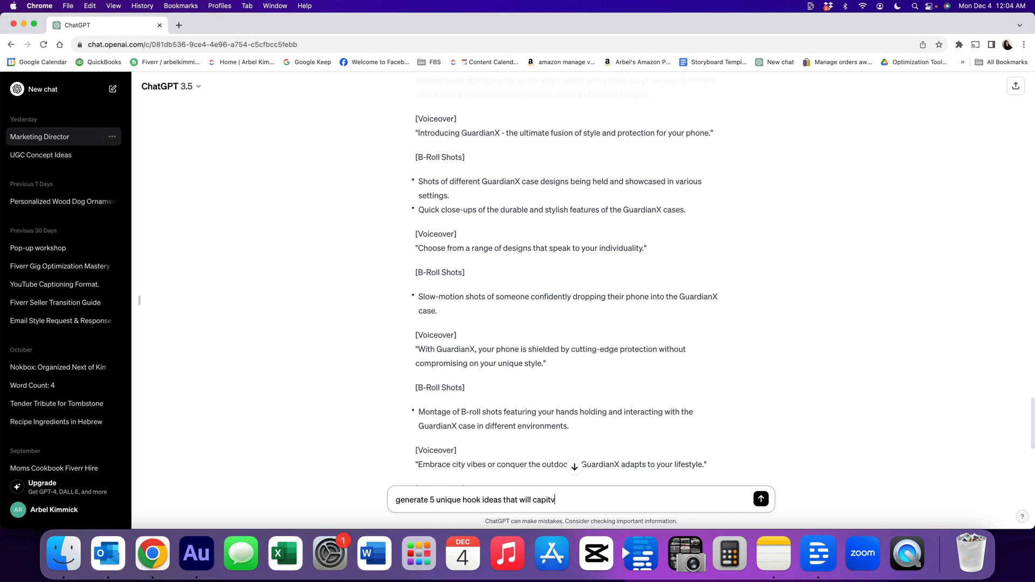
key(BackSpace)
key(BackSpace)
text(vate audiences on tiktok)
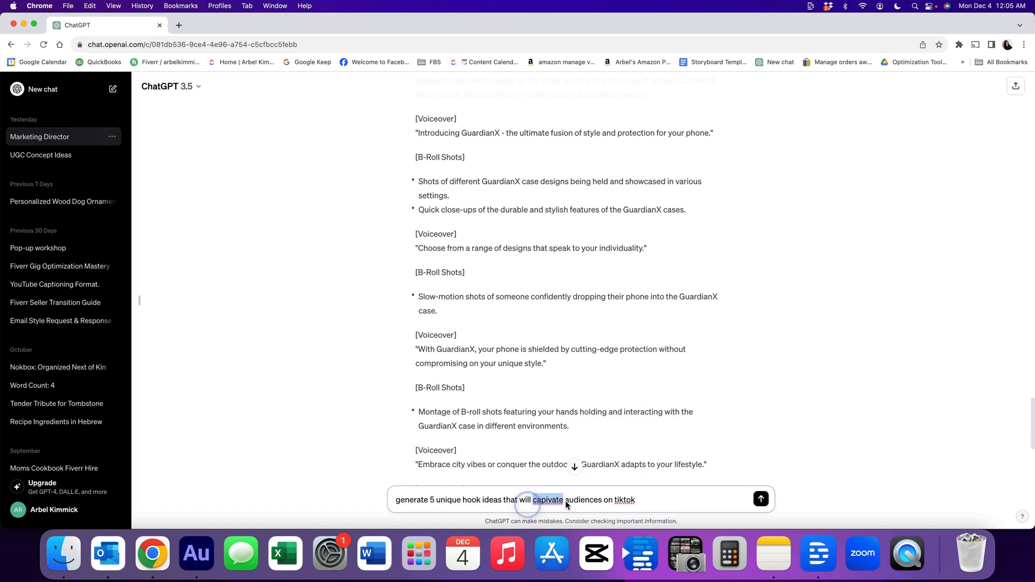
double_click(538, 500)
text(capit)
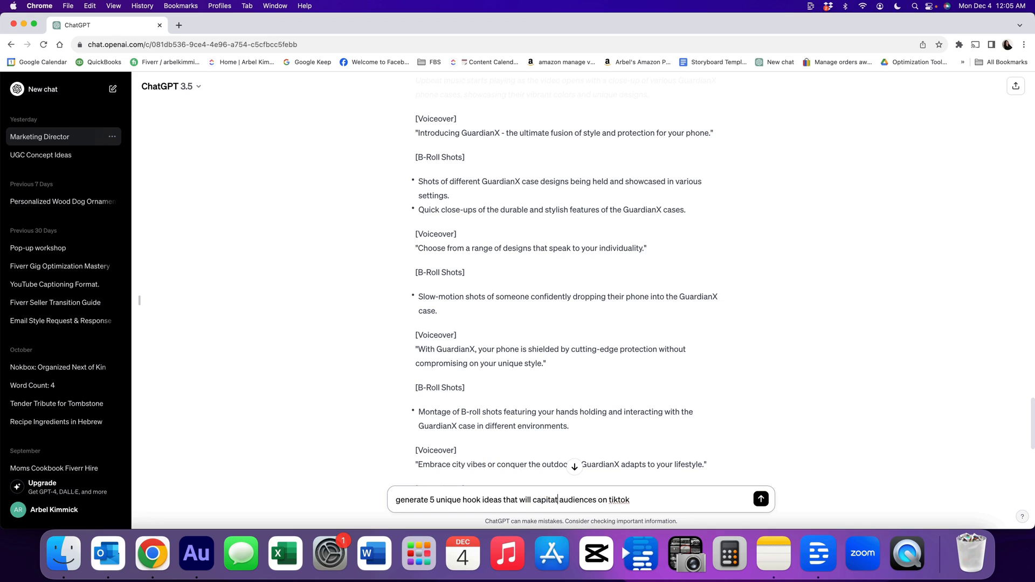
key(BackSpace)
key(BackSpace)
text(tivate)
key(Delete)
click(762, 500)
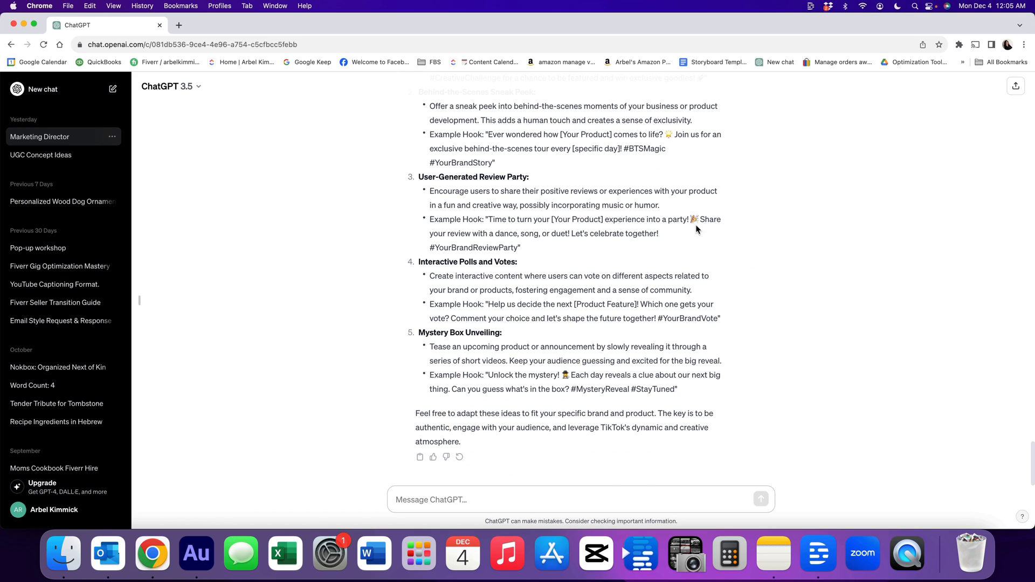
- Review the five hooks, from Challenge Your Creativity to Mystery Box Unveiling
scroll(494, 423, up, 2)
scroll(497, 422, up, 5)
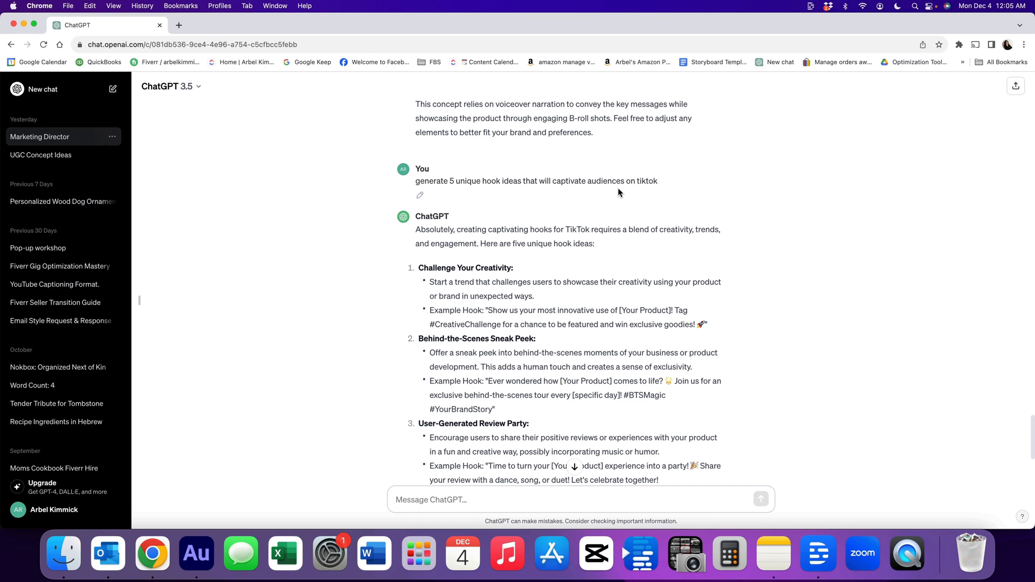
scroll(602, 254, down, 5)
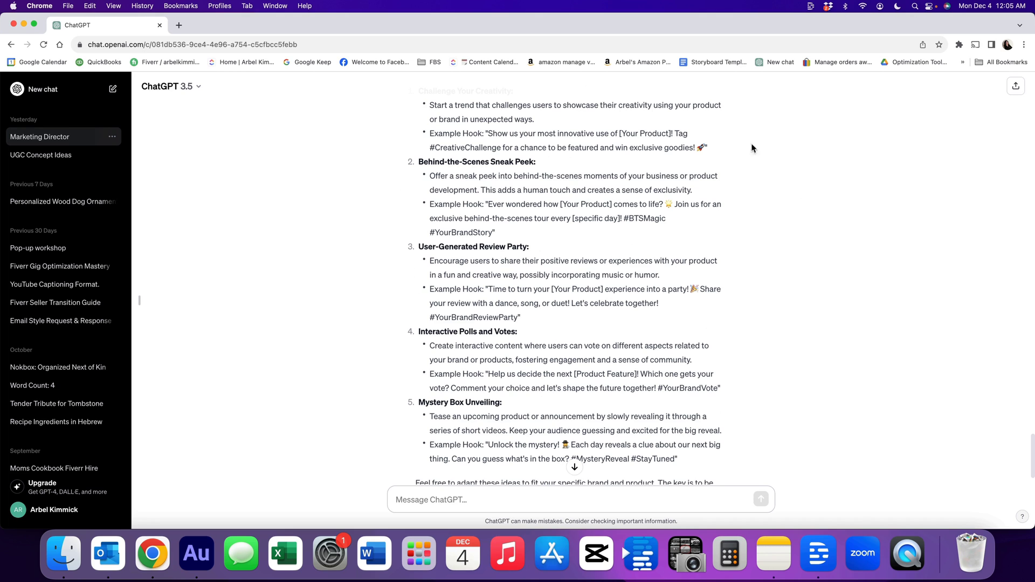
scroll(539, 339, down, 2)
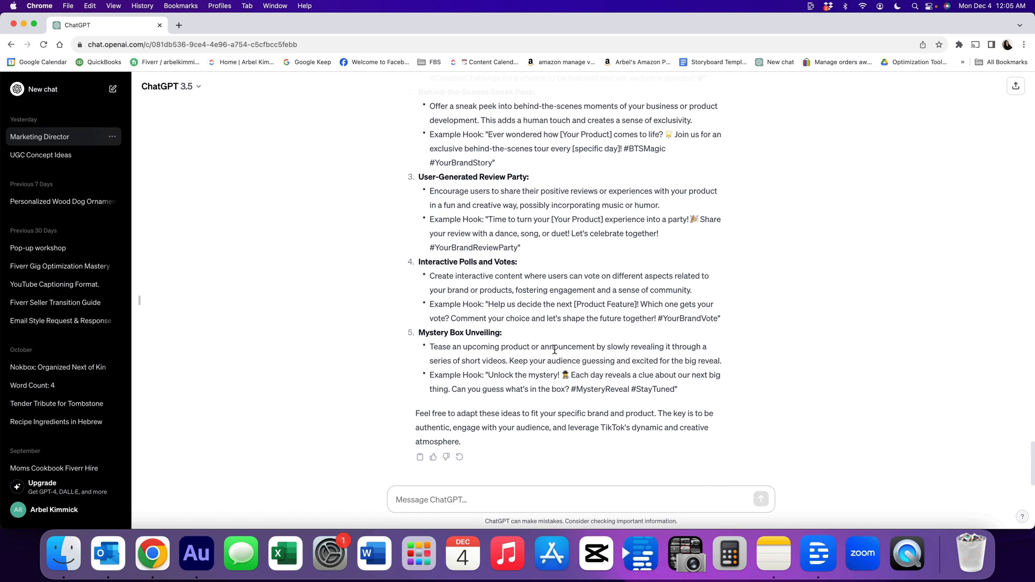
click(1022, 319)
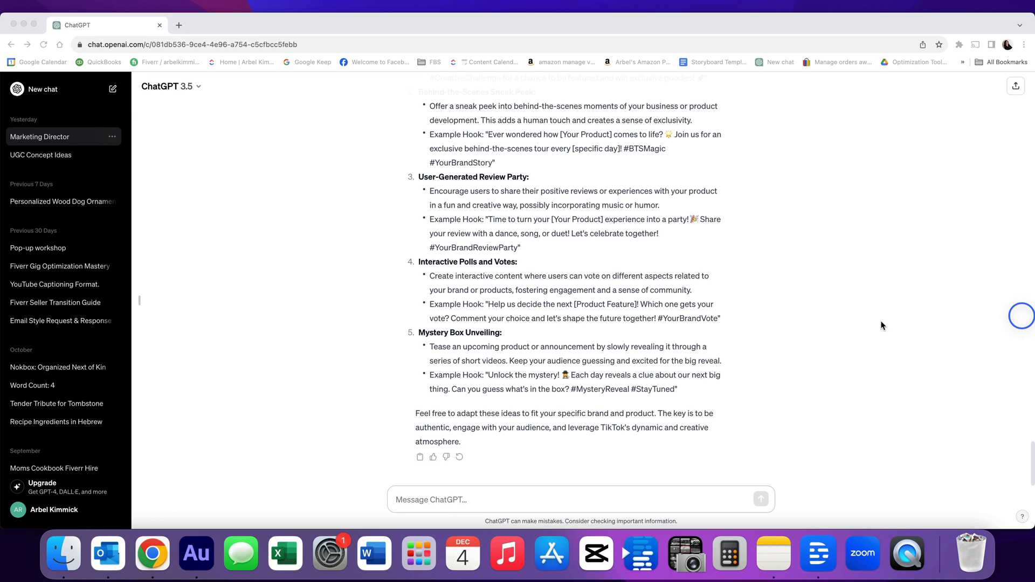
- Request 10 B-roll scenes to record at home and in the car showing the case's features and uses
click(566, 498)
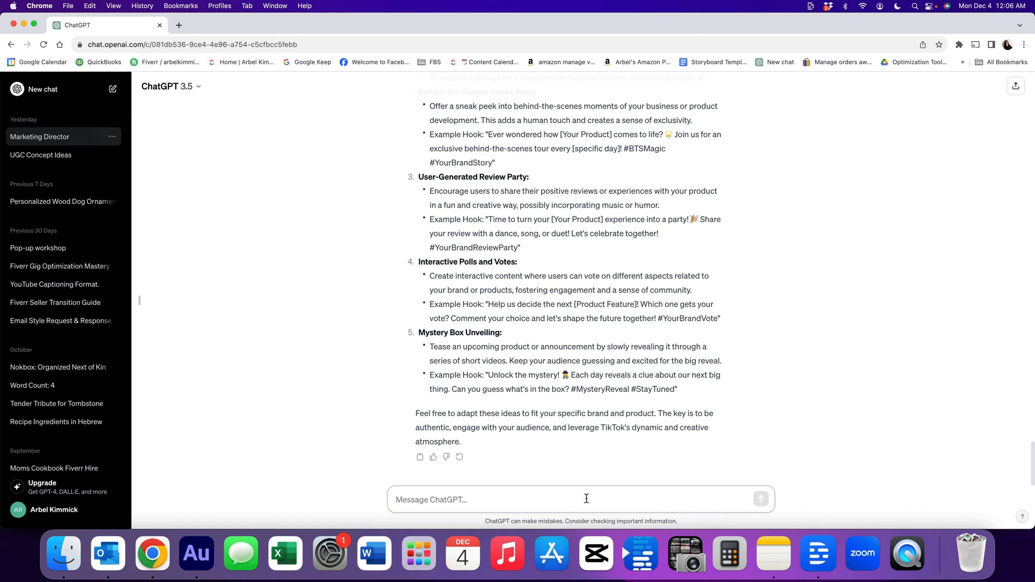
text(generate 10 broll scenes that I an)
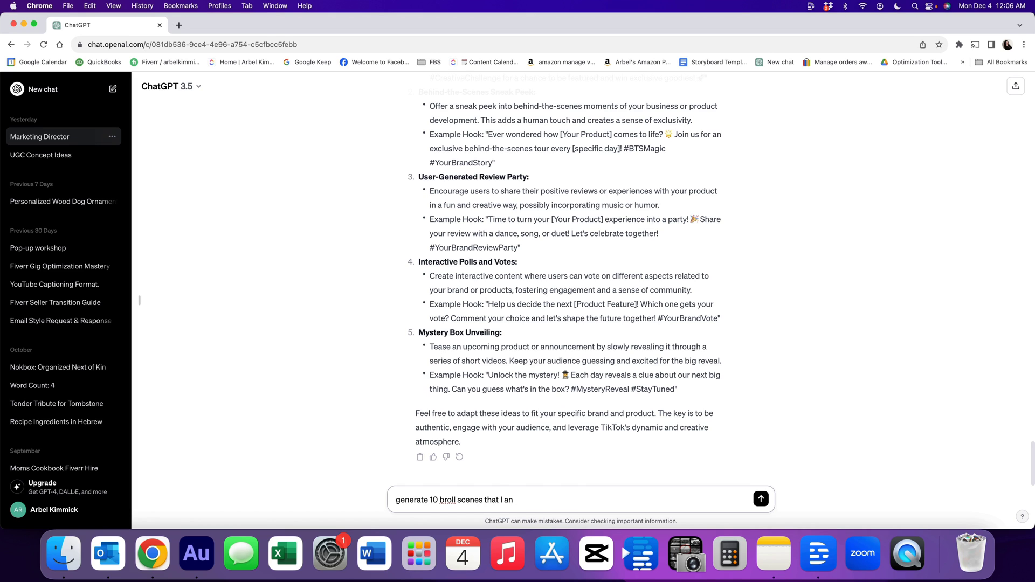
text( rean record in my home and car to showcase)
text(the features of)
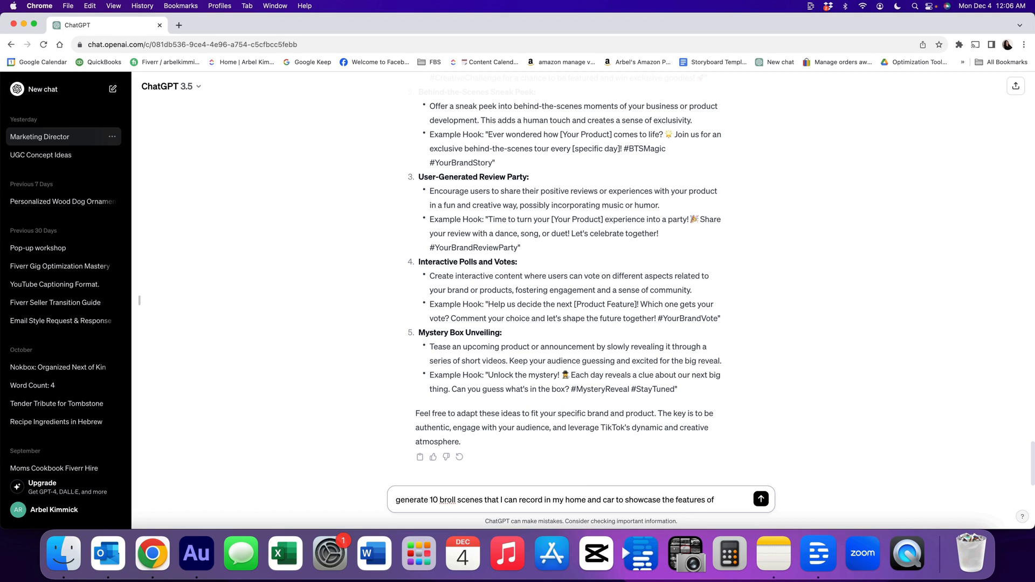
text( the phone case but al)
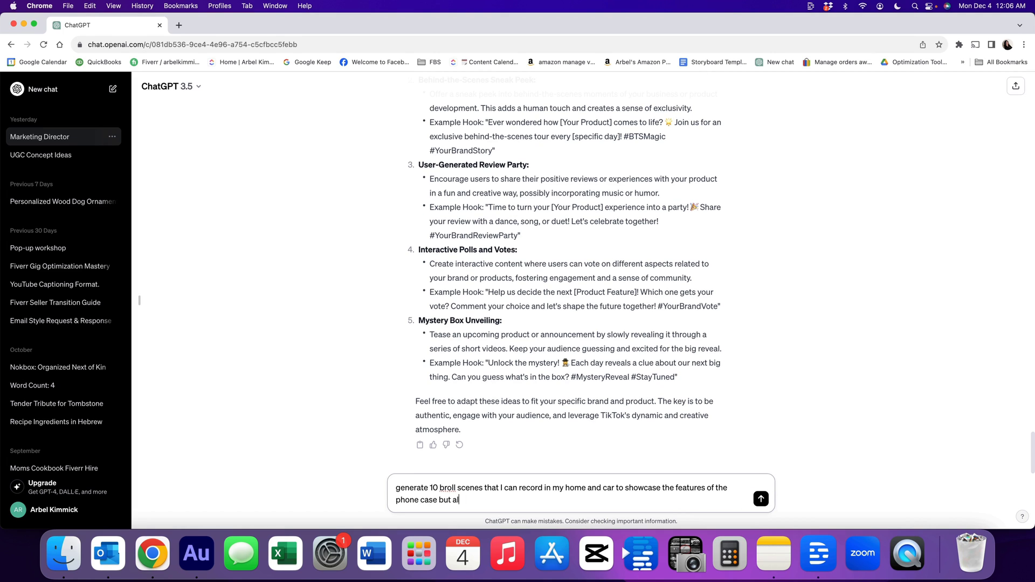
text(so how it can be used)
key(Return)
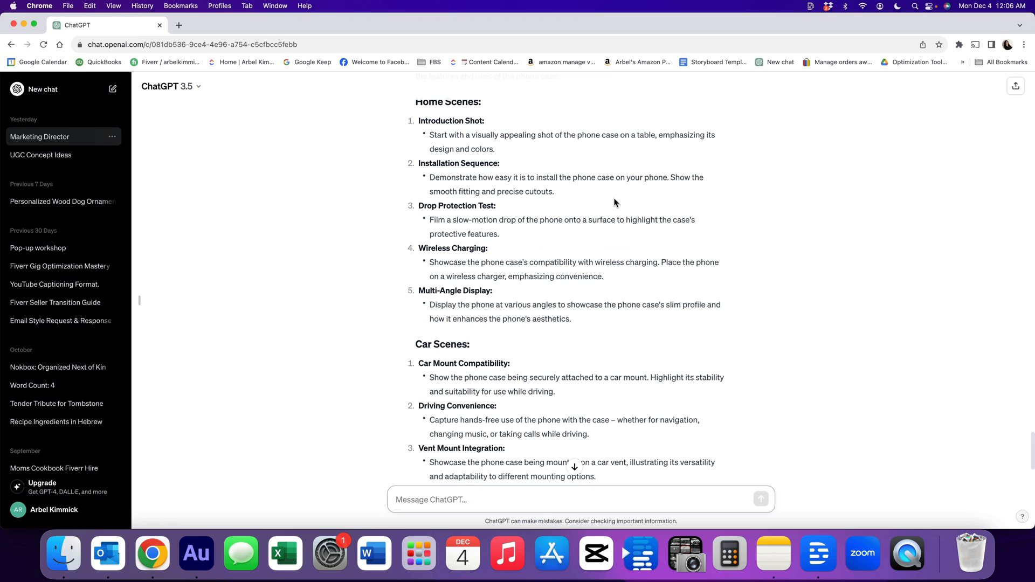
scroll(610, 202, down, 2)
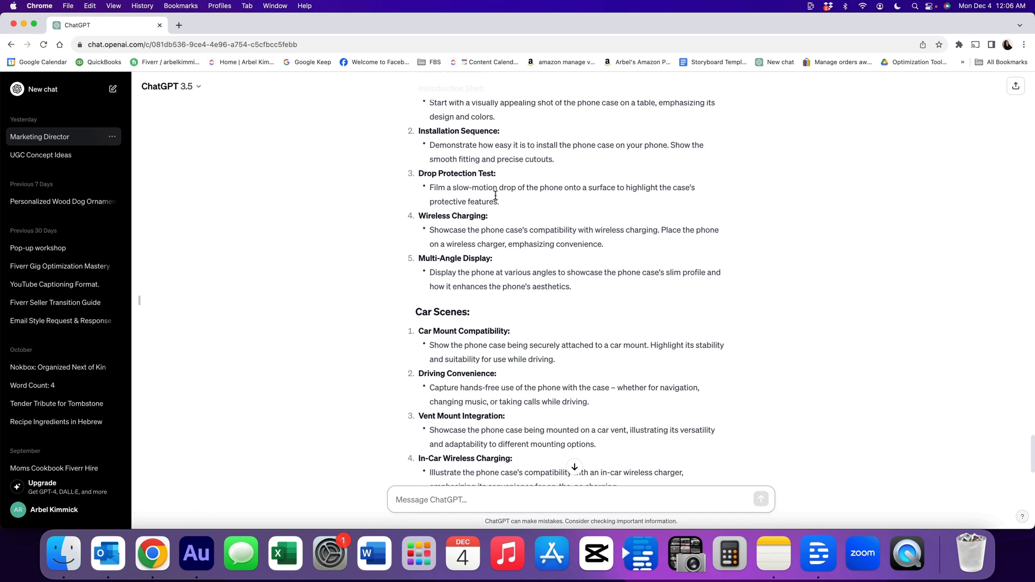
- Ask for 4 more ideas like option 3, the slow-motion drop
click(474, 491)
text(generate )
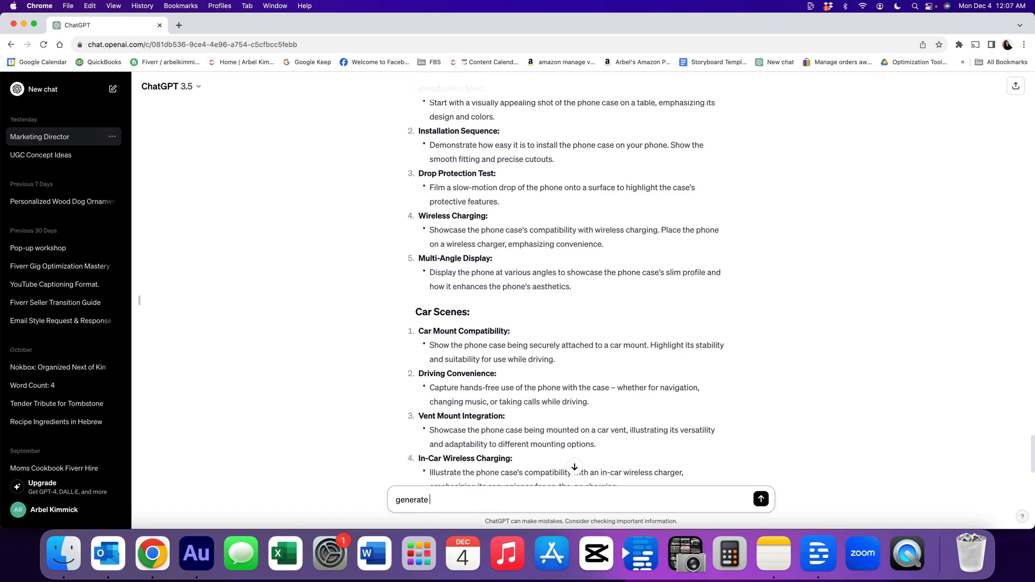
text(4 more ideas like option 3 of the slow)
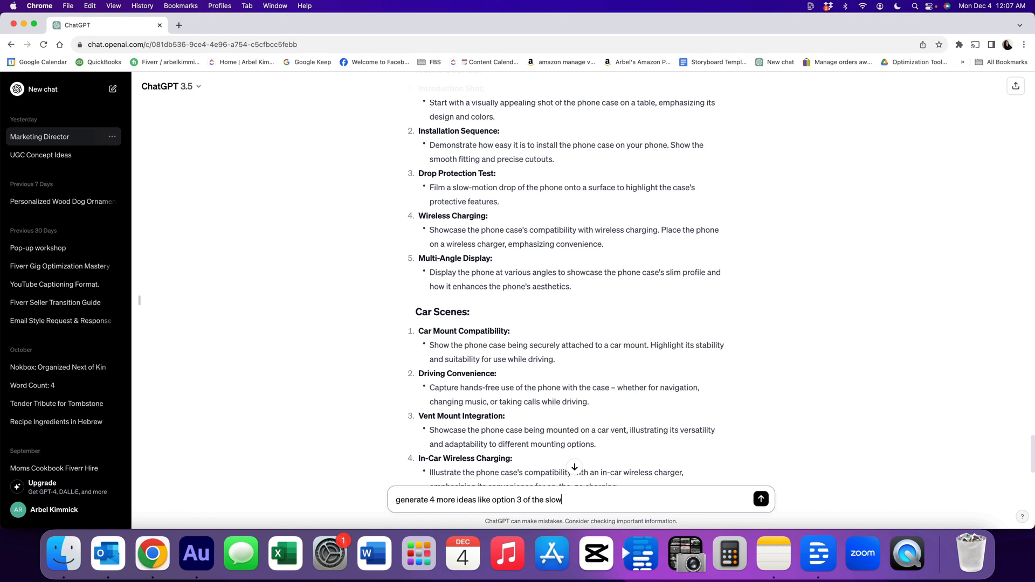
text( motion drop)
key(Return)
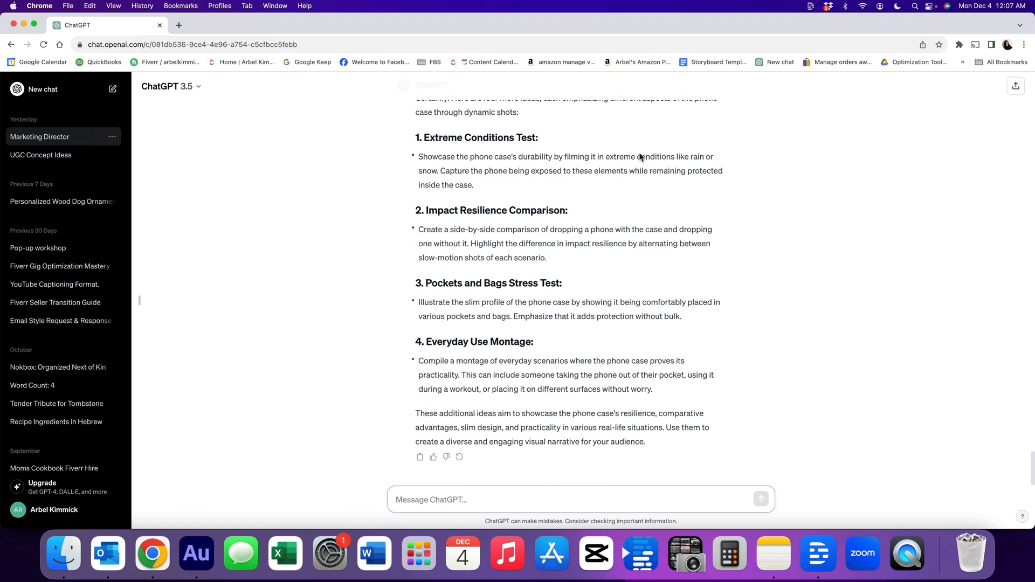
scroll(571, 389, up, 15)
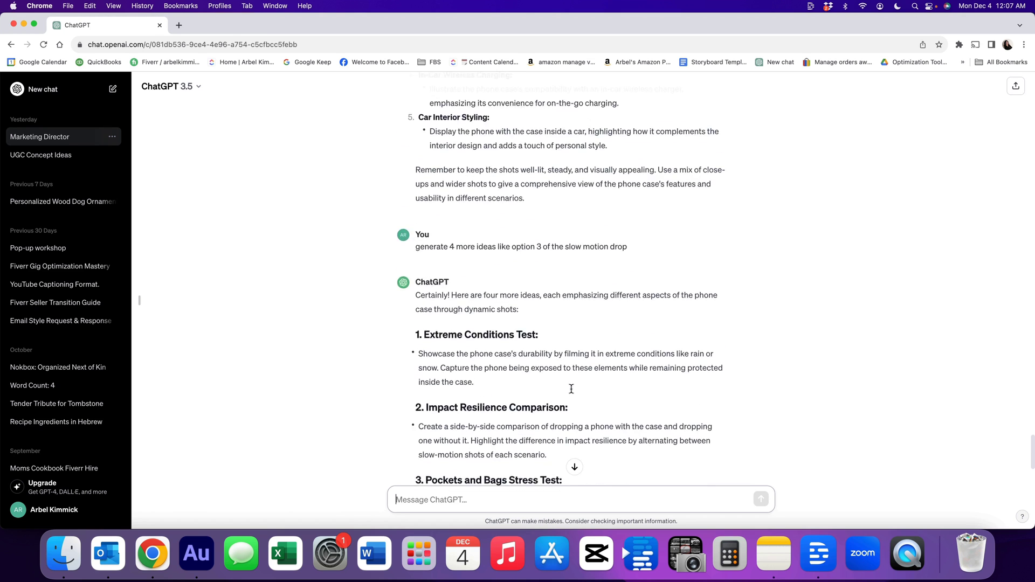
scroll(445, 258, down, 15)
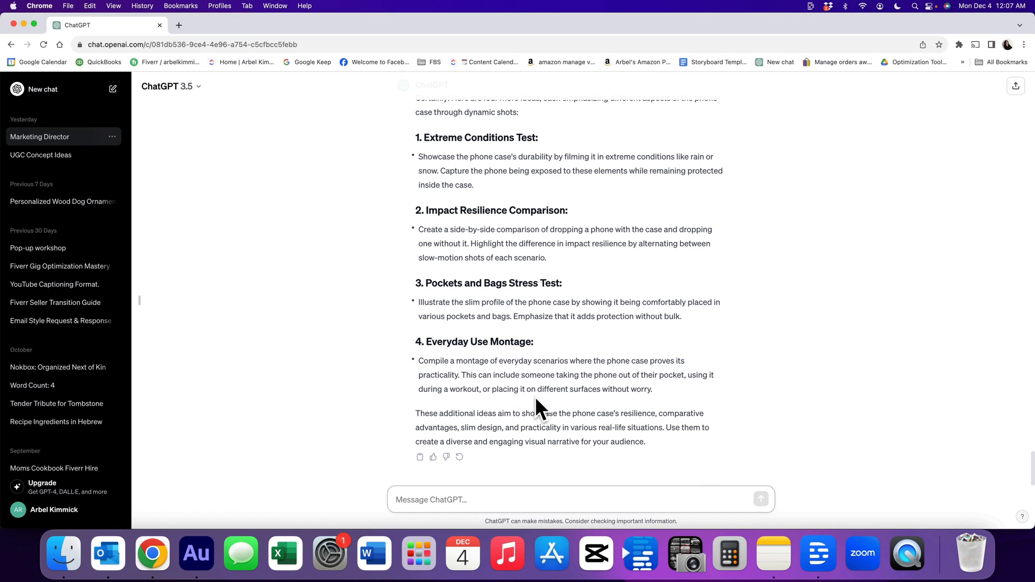
- Request more B-roll scenes based on number 2 and read the four durability scenes
text(genearrate more broll scenes based o)
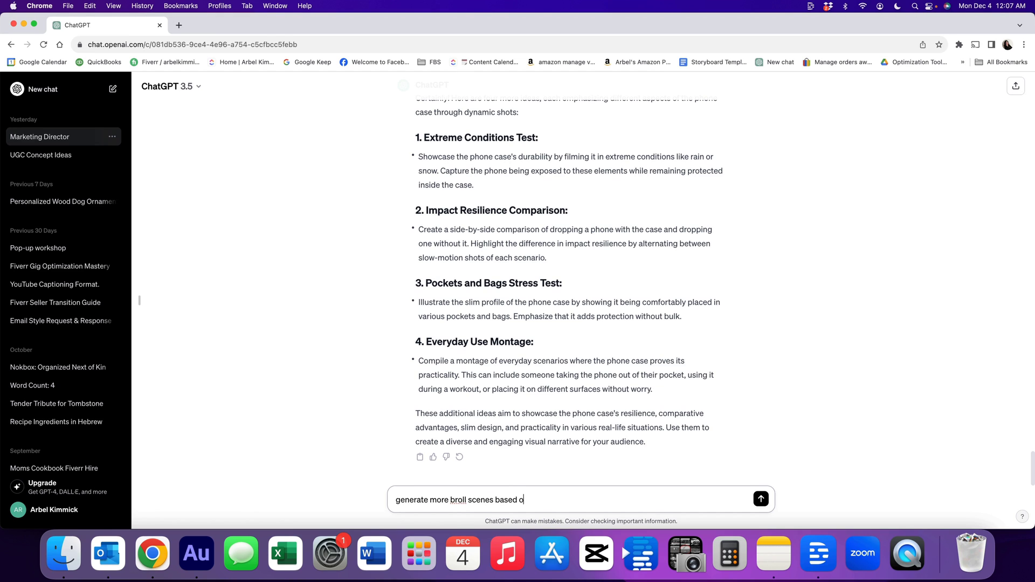
text(n m)
key(BackSpace)
text(number 2)
key(Return)
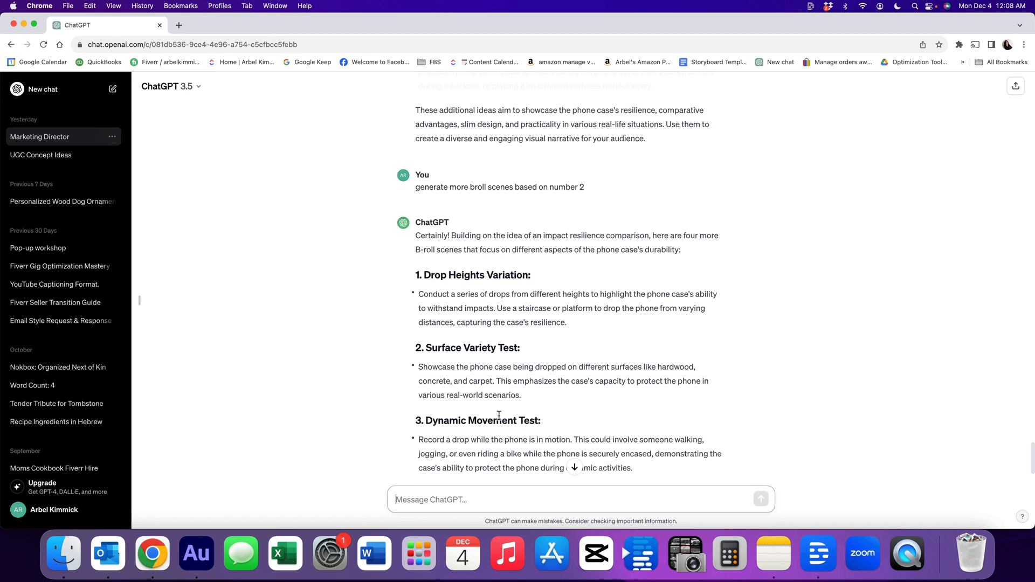
scroll(512, 428, down, 5)
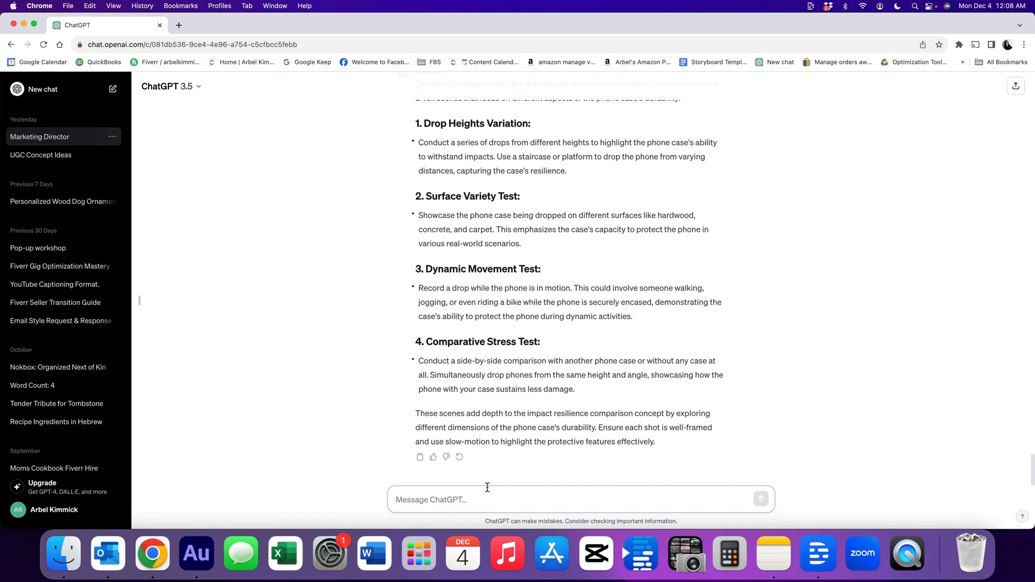
- Request a new 30-second video concept based on number 3, yielding the 'Dynamic Defense' script
text(create a new 30 second video concept based on )
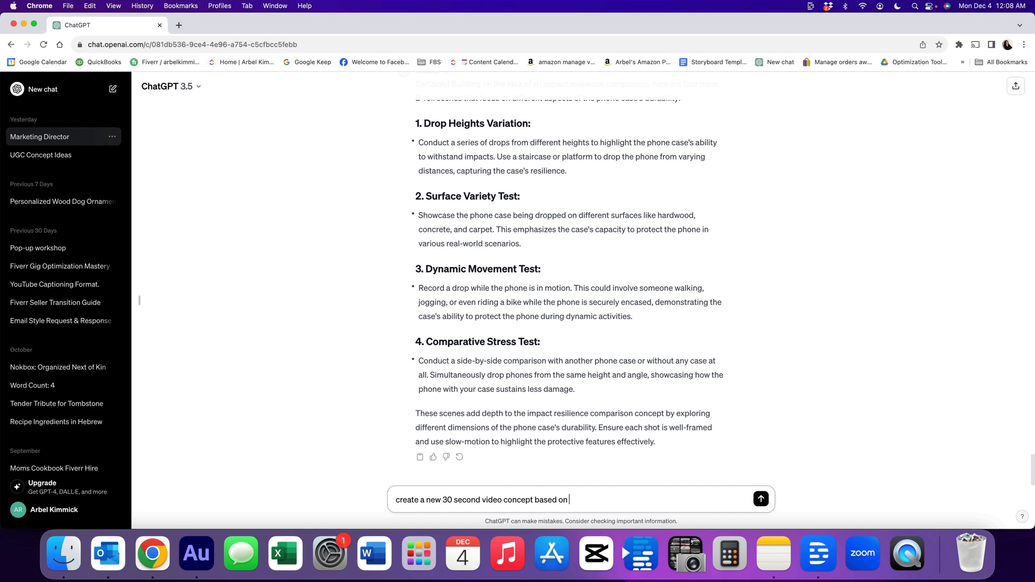
text(number 3)
key(Return)
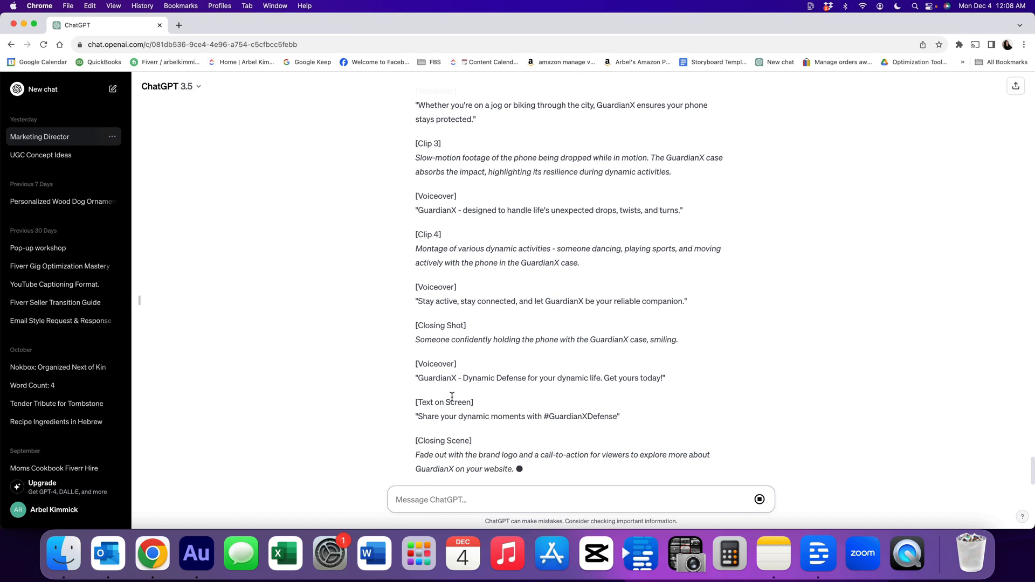
scroll(450, 391, up, 5)
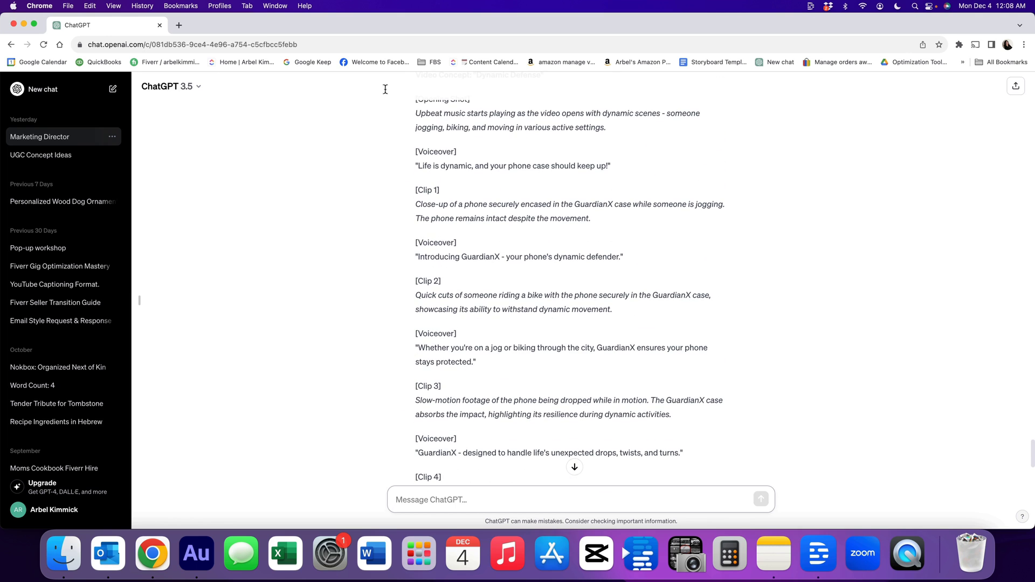
- Make a copy of the Storyboard Template named 'test' in a new tab
click(178, 24)
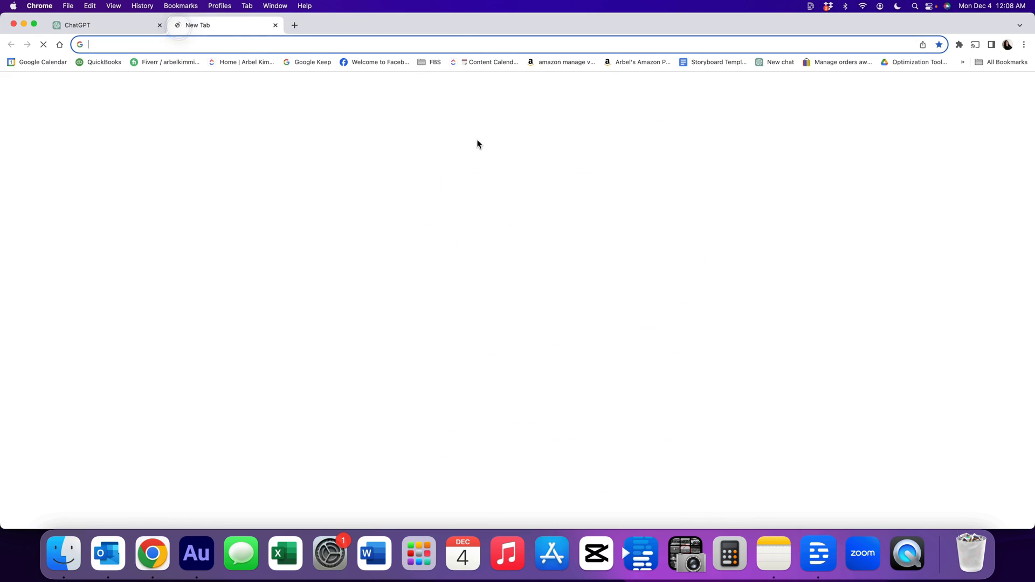
click(721, 62)
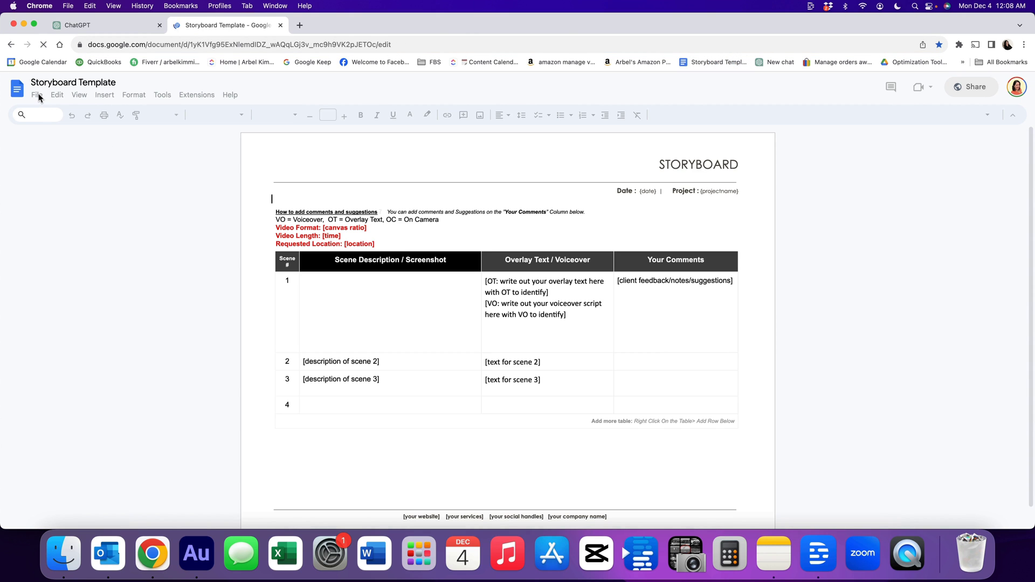
click(37, 96)
click(67, 146)
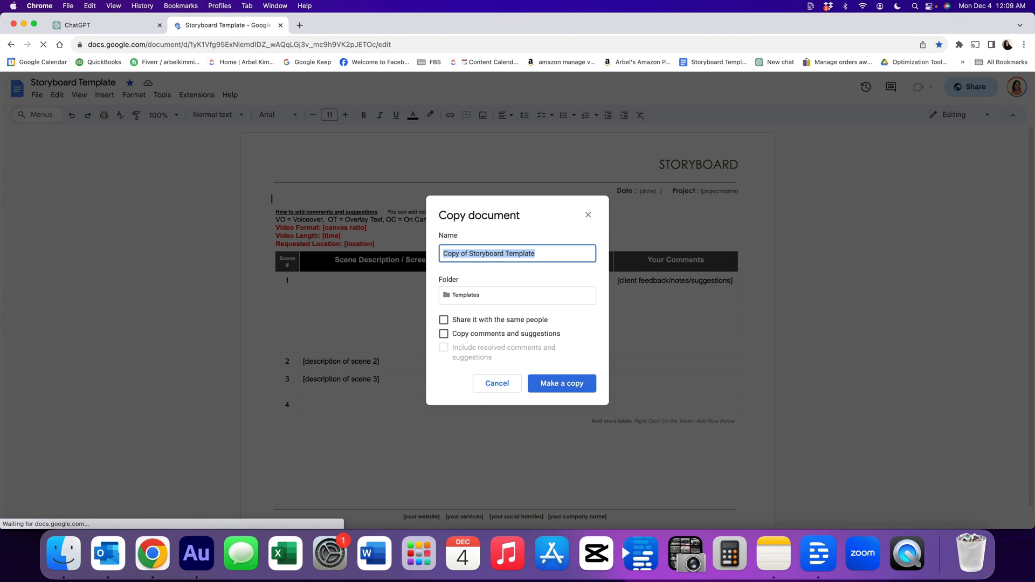
text(test)
click(561, 383)
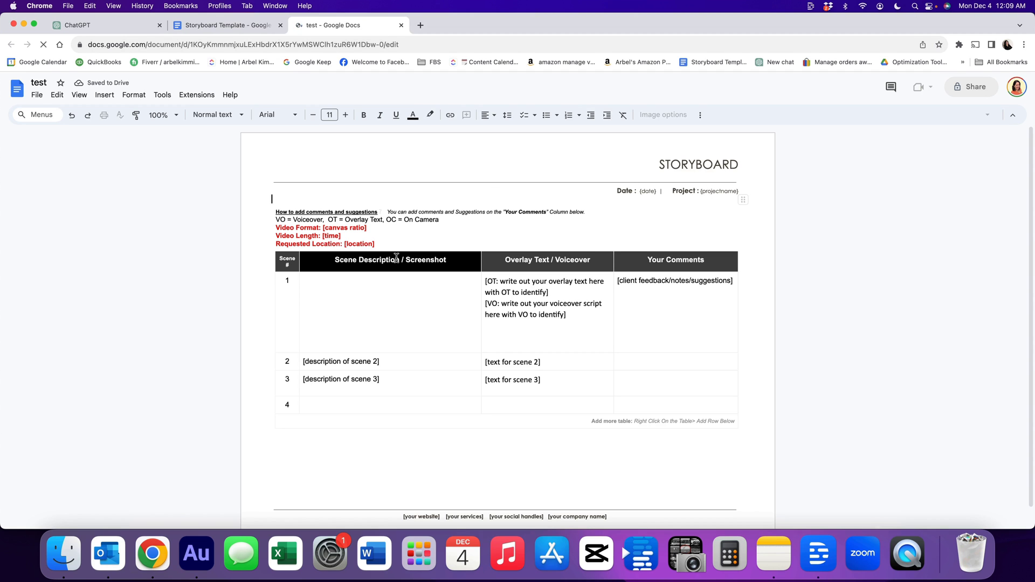
- Copy the voiceover line 'Life is dynamic, and your phone case should keep up!' in ChatGPT
click(94, 25)
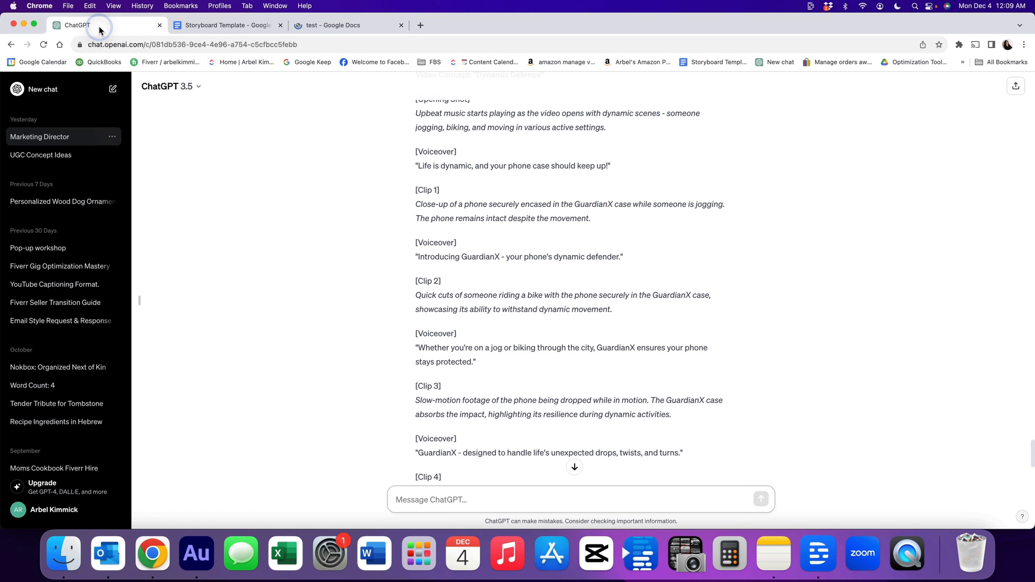
scroll(499, 280, up, 3)
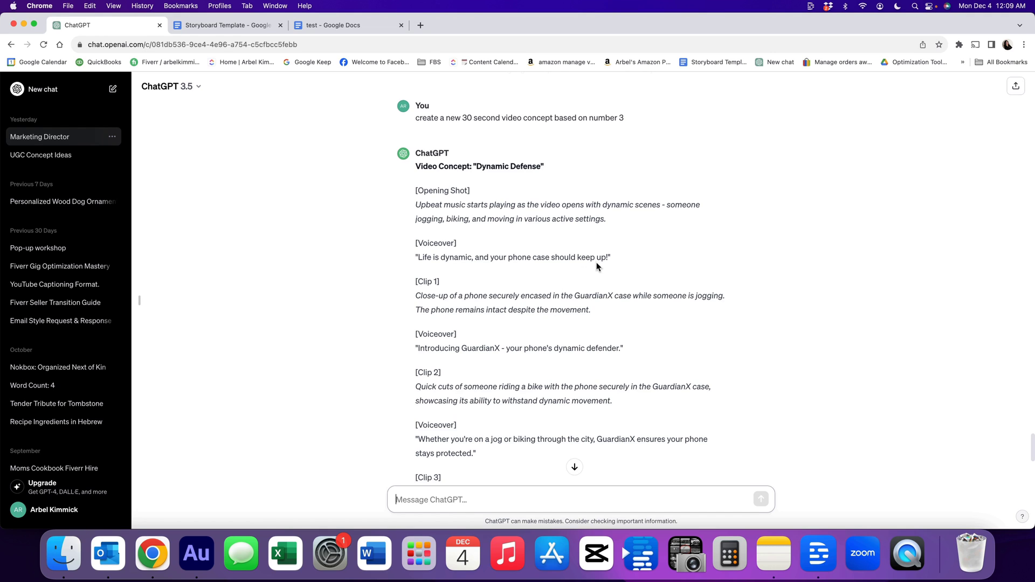
drag(609, 258, 418, 257)
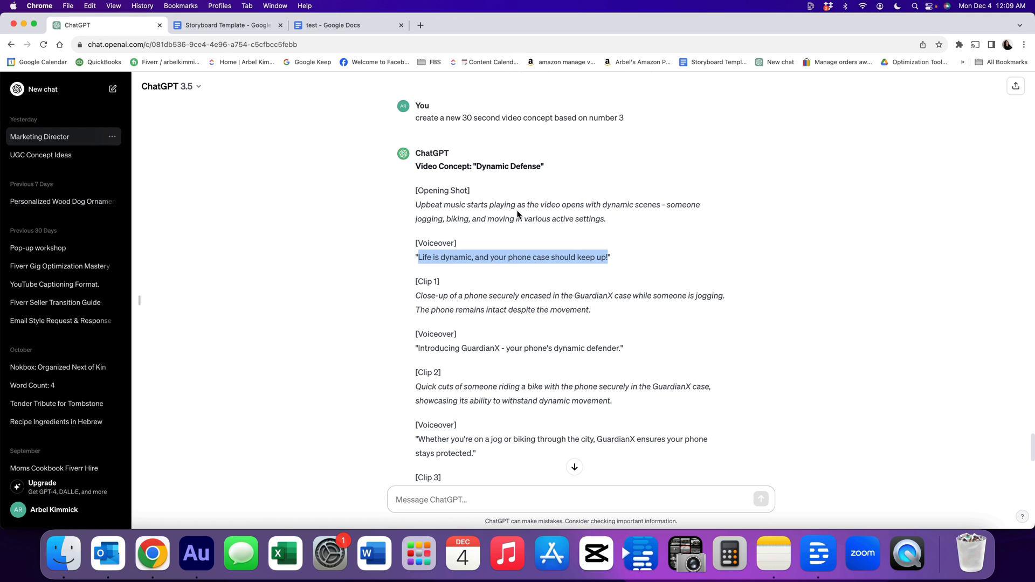
- Replace scene 1's voiceover placeholder with 'VO:' plus the line pasted without formatting
click(312, 28)
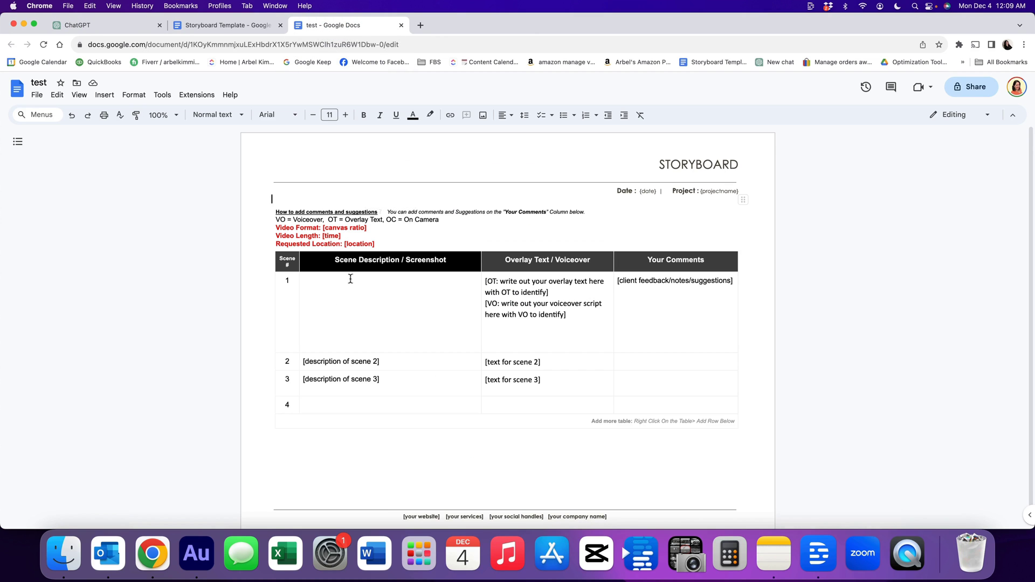
click(364, 306)
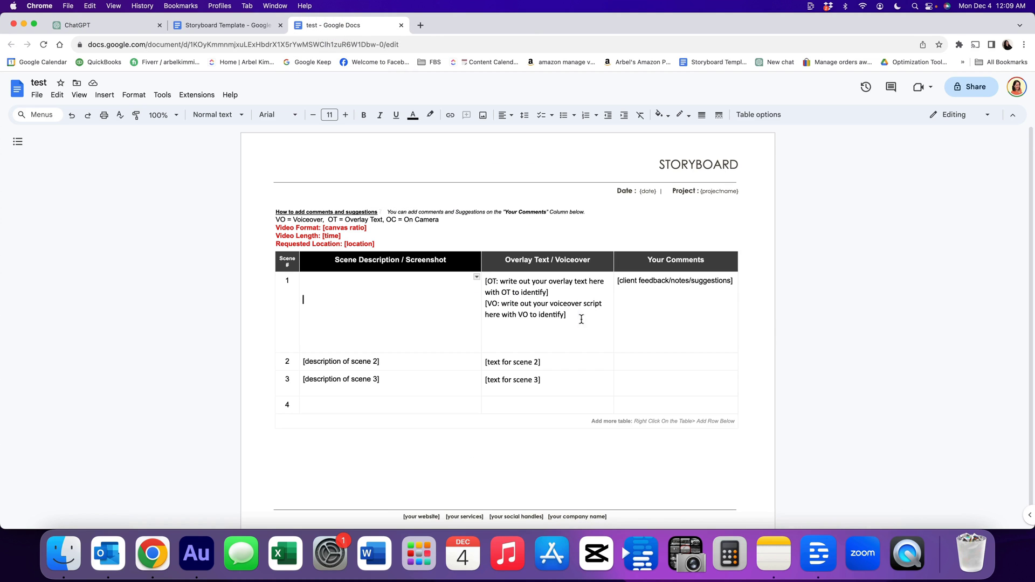
drag(578, 319, 487, 281)
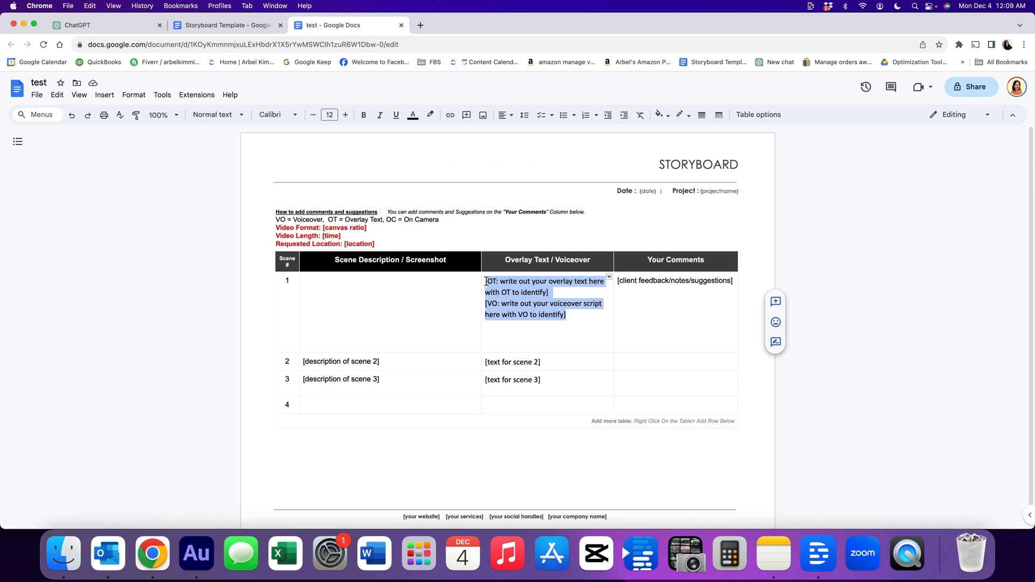
key(BackSpace)
text(VO:)
key(super+v)
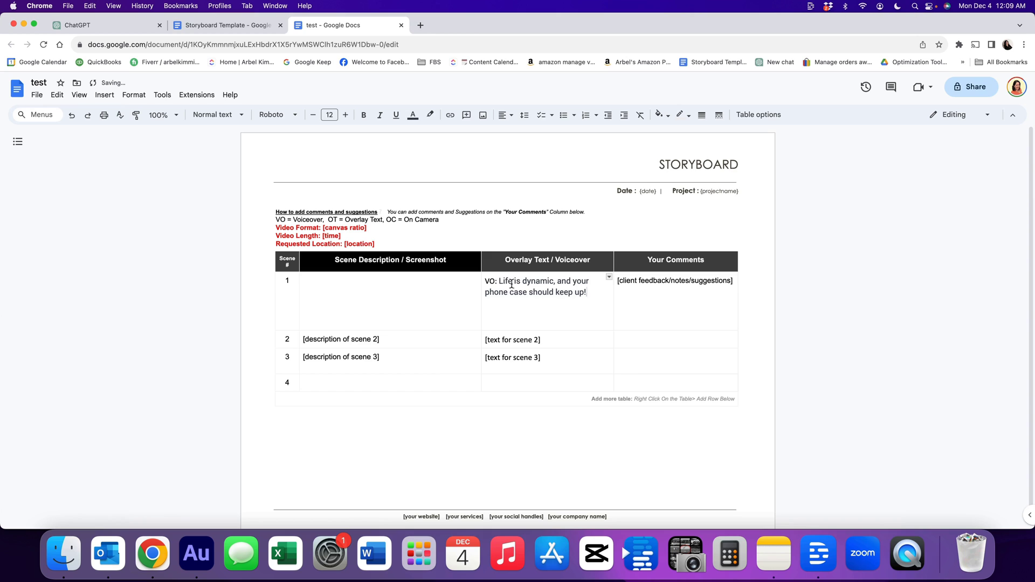
drag(593, 294, 501, 282)
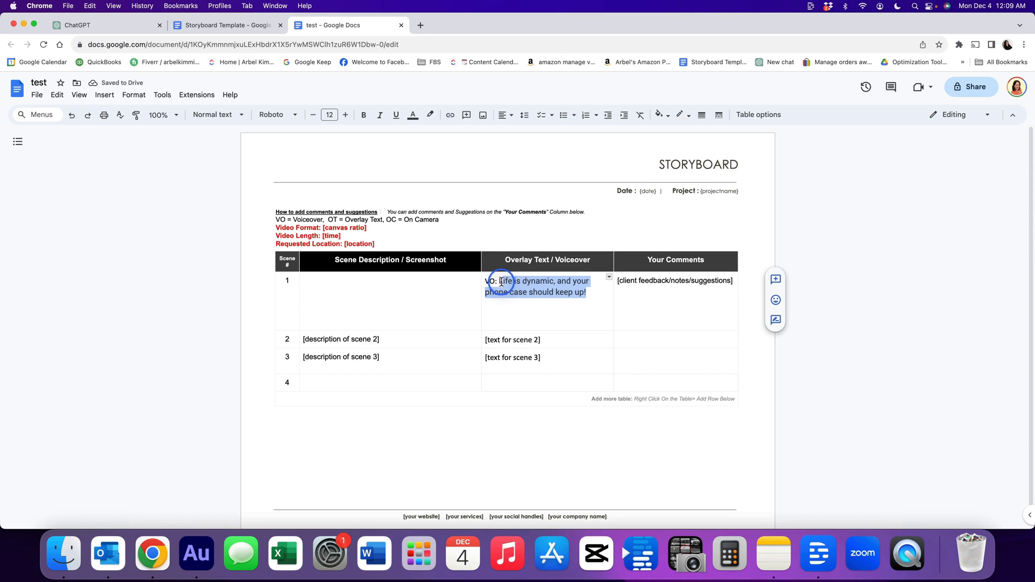
key(super+z)
key(super+z)
text(VO:)
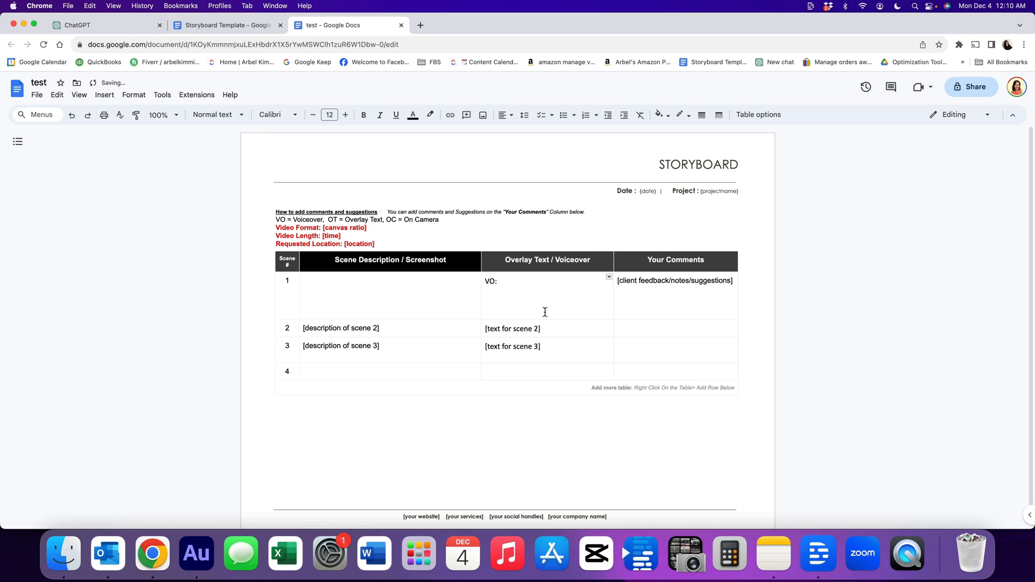
right_click(528, 286)
click(573, 192)
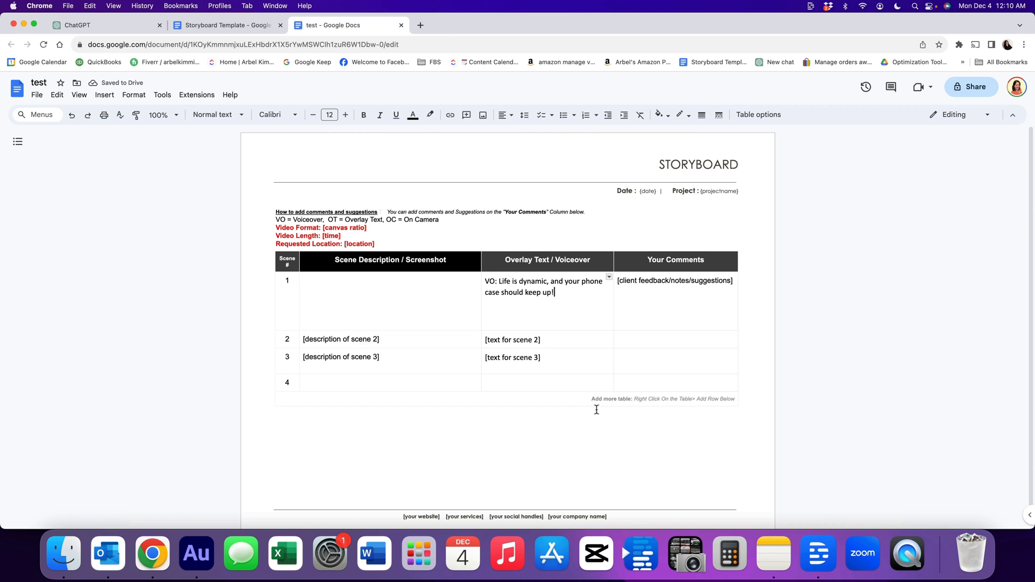
- Select the opening shot description in the ChatGPT script
key(super+1)
click(527, 237)
drag(608, 220, 416, 206)
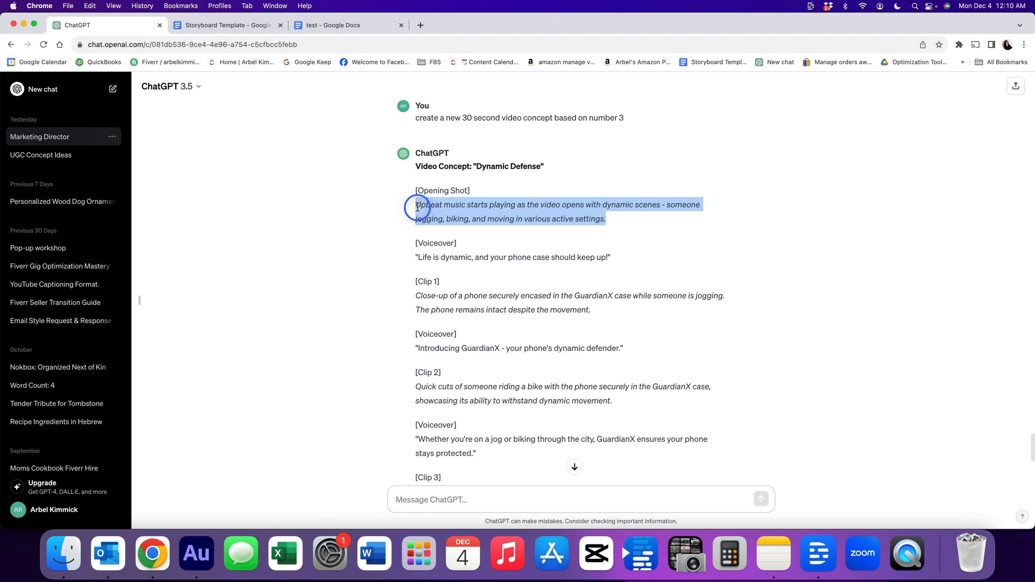
- Paste the upbeat-music opening shot into scene 1's description cell without formatting
click(214, 27)
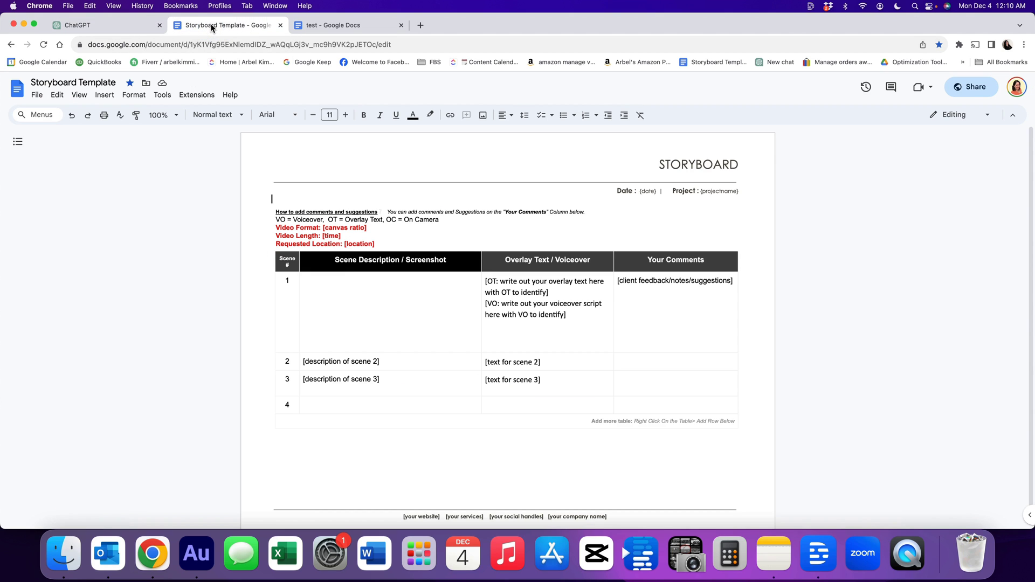
click(347, 294)
right_click(347, 294)
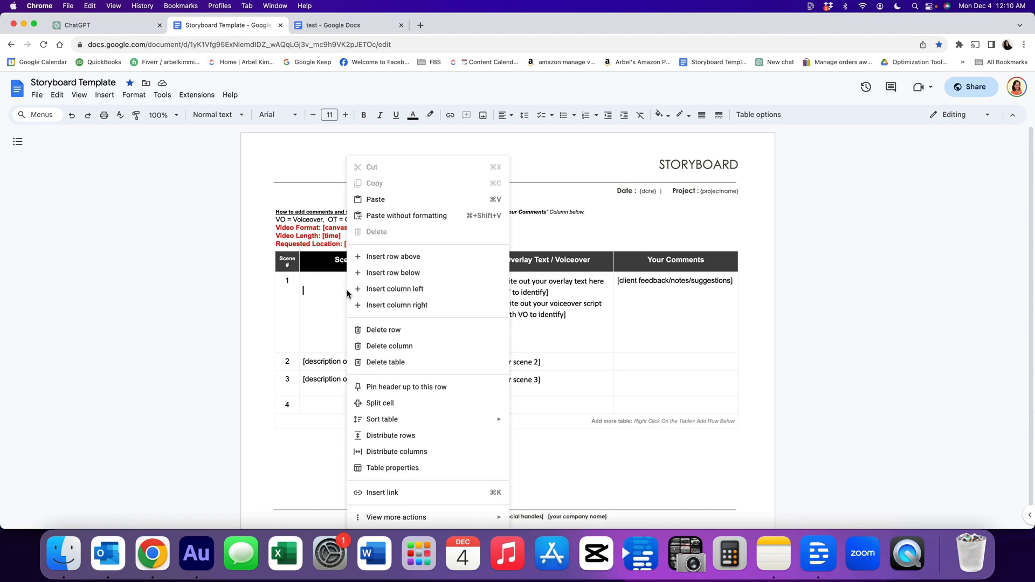
click(428, 216)
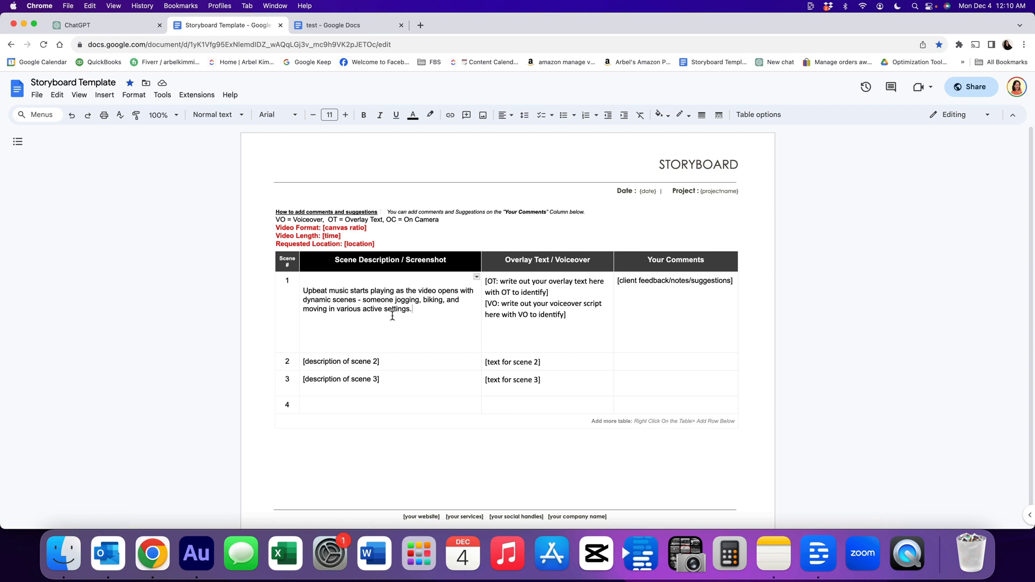
click(113, 26)
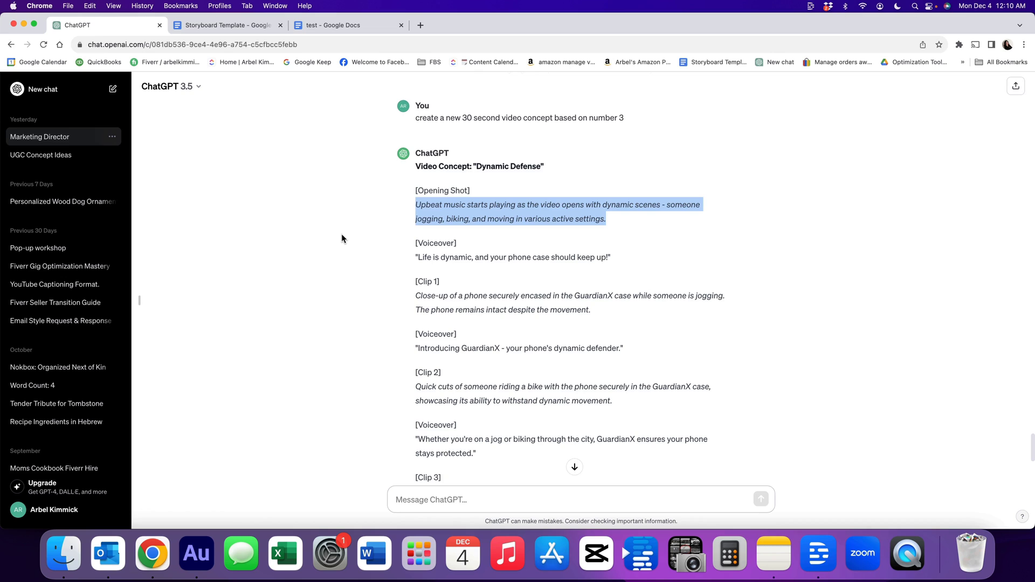